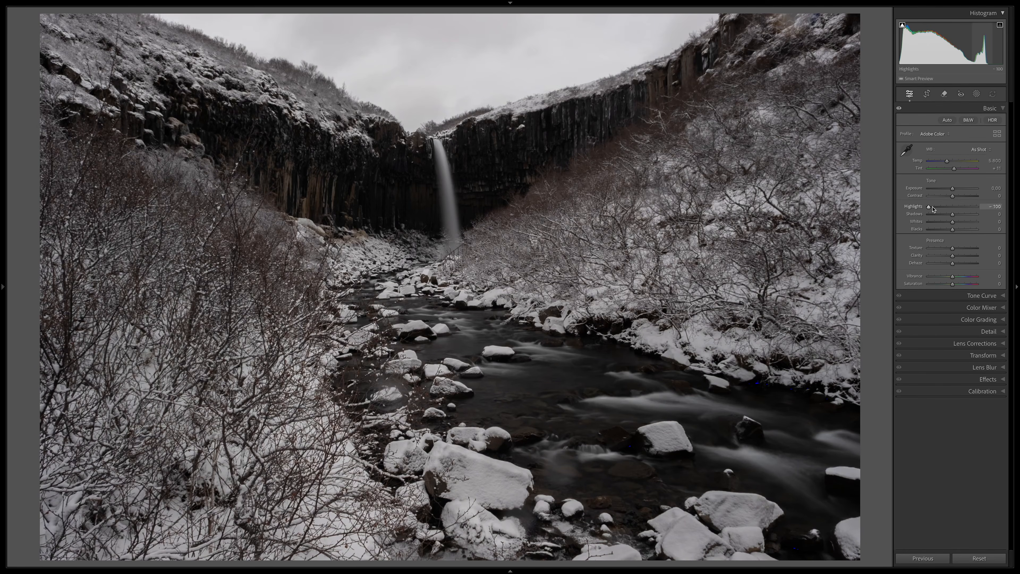
Step: Set the basic whites to -50, shadows to +60 and blacks to +80
left_click(940, 223)
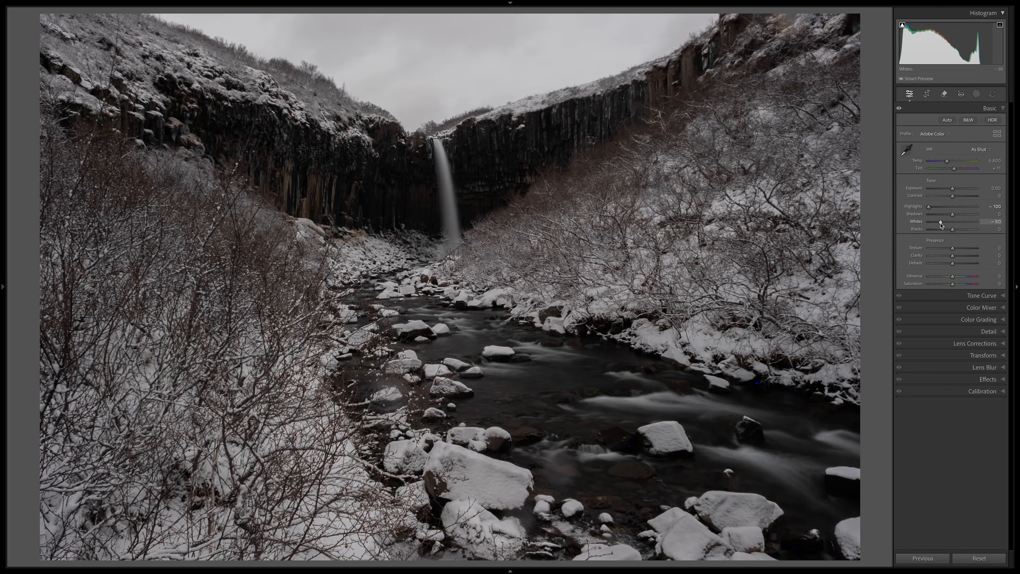
left_click(968, 215)
left_click_drag(967, 217, 972, 231)
left_click(971, 230)
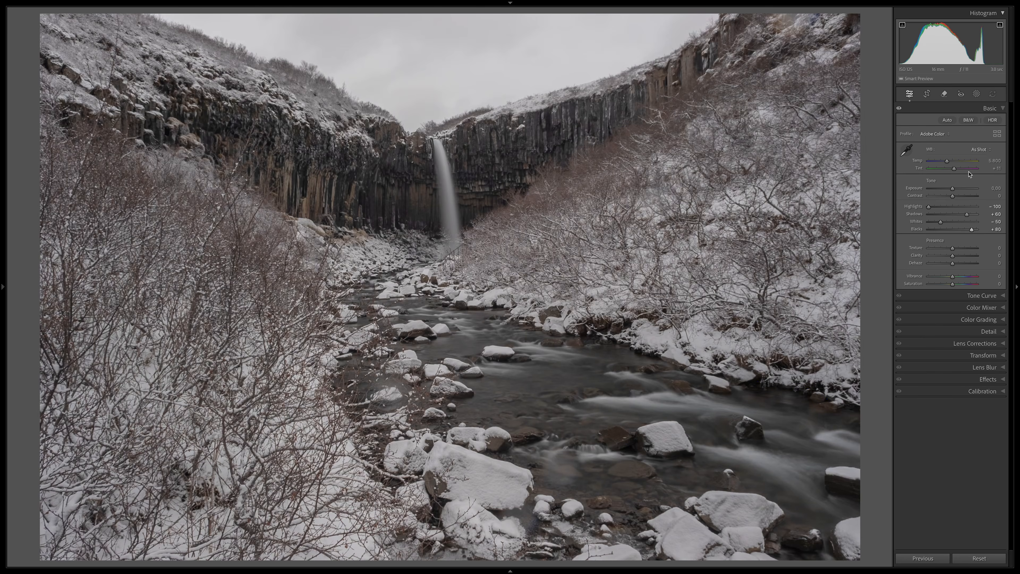
Step: Set the white balance temperature to 5000 and collapse the basic adjustments
left_click(984, 161)
type("5000")
key("Return")
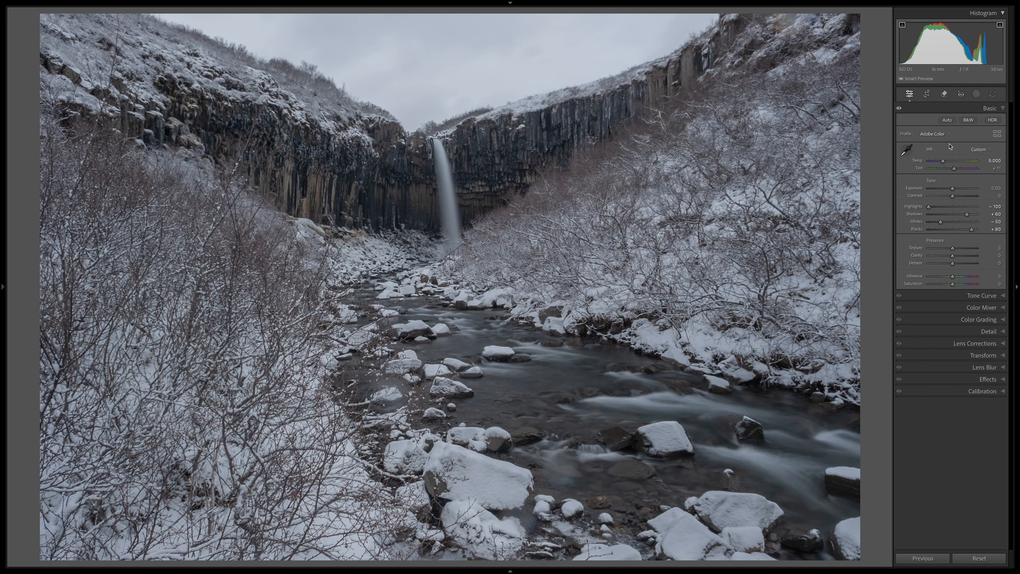
left_click(976, 110)
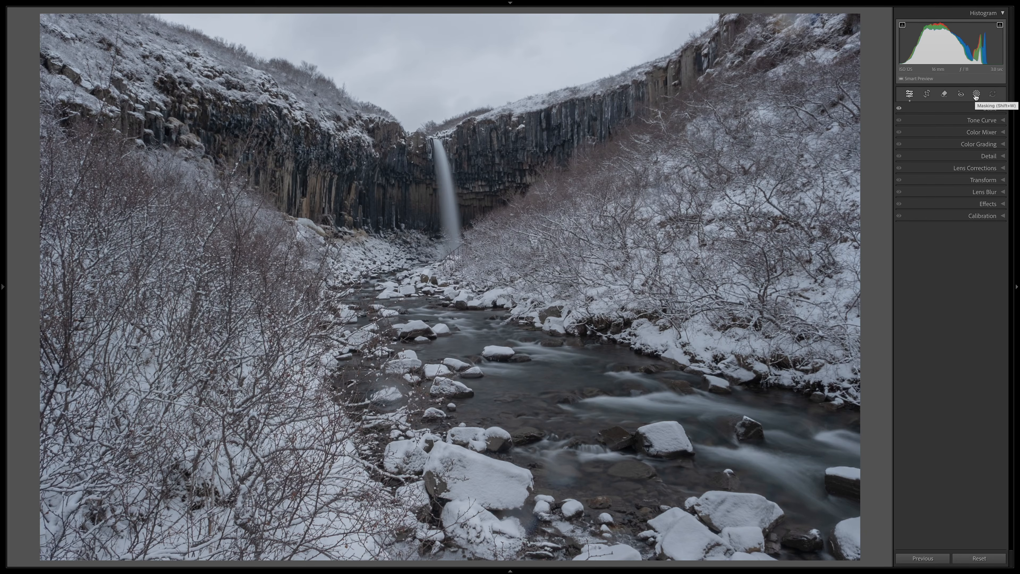
Step: Add a wide radial gradient mask centred on the horizon above the waterfall and invert it to cover the surroundings
left_click(977, 95)
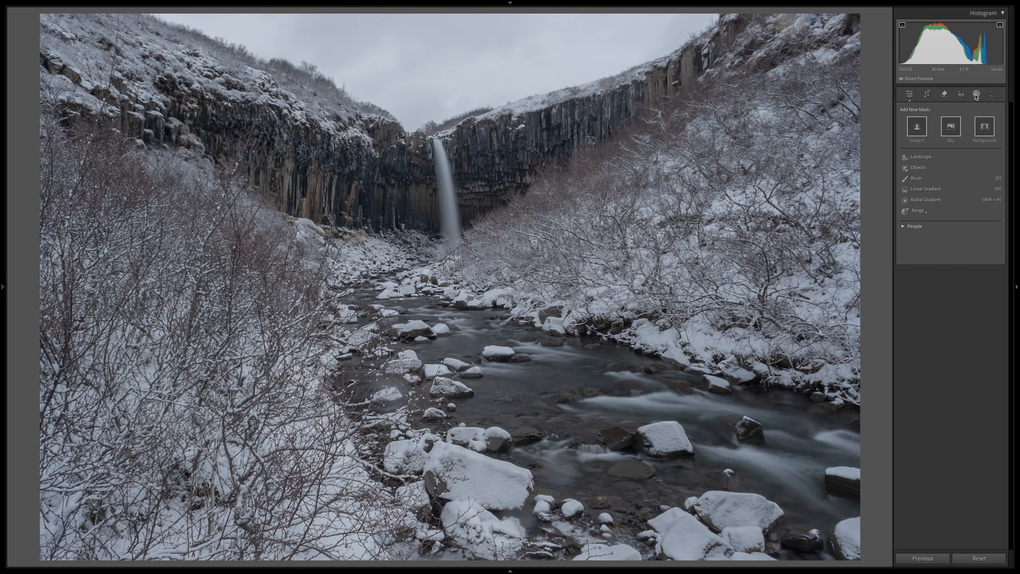
left_click(923, 200)
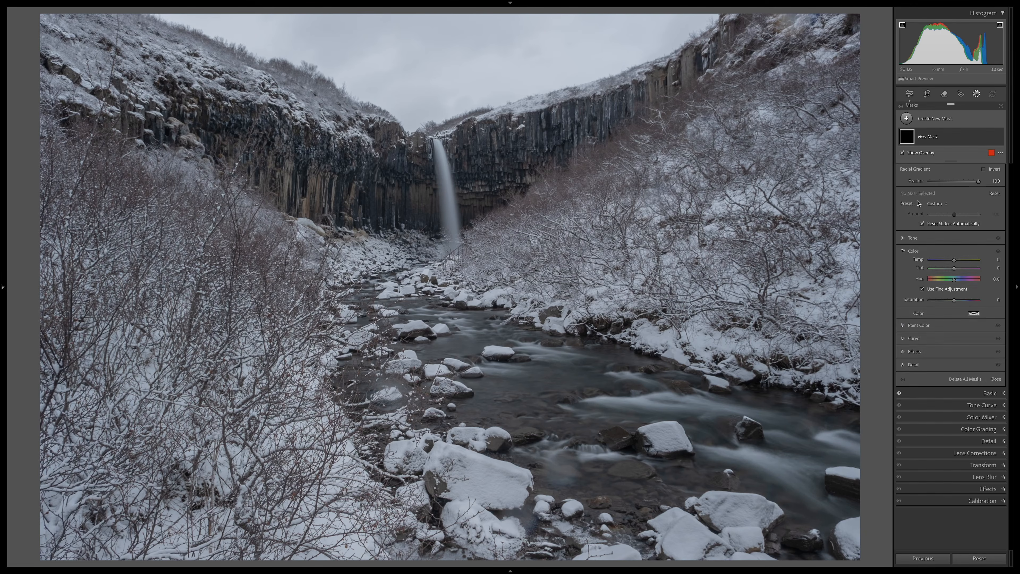
mouse_move(412, 127)
left_mouse_down()
mouse_move(454, 137)
mouse_move(516, 129)
left_mouse_up()
left_click_drag(412, 116, 410, 92)
left_click_drag(515, 128, 546, 128)
left_click_drag(415, 162, 414, 175)
left_click(984, 169)
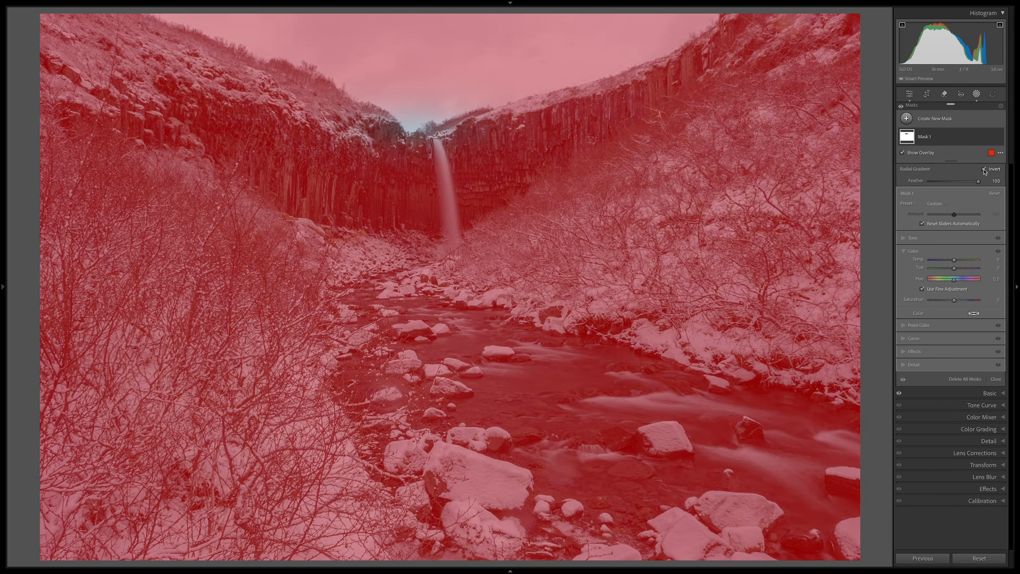
Step: Enlarge the radial mask's ellipse slightly, using a temporary exposure of about -3 as a preview, and reset the exposure
left_click(906, 237)
left_click_drag(956, 249, 936, 250)
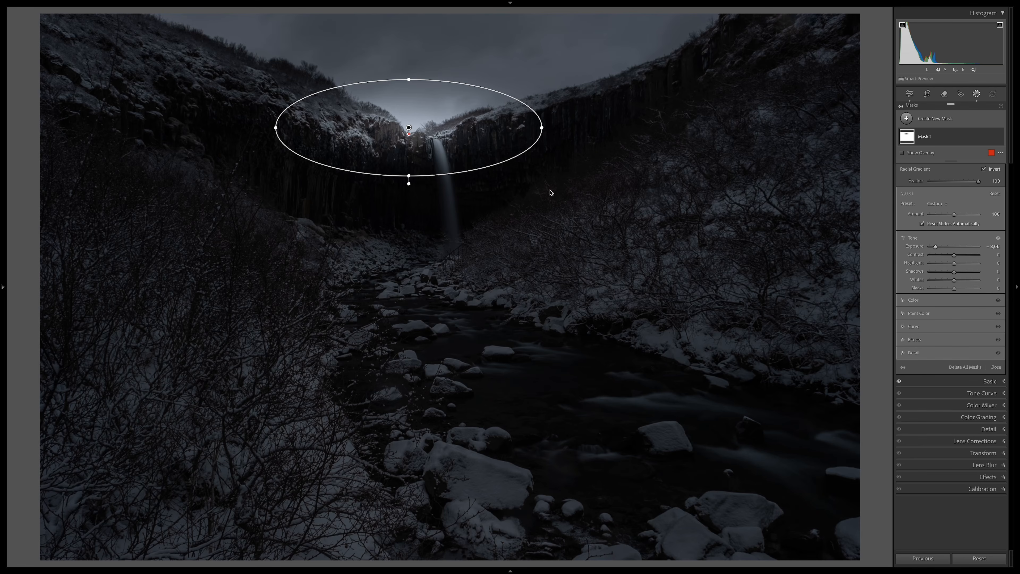
left_click_drag(409, 176, 409, 187)
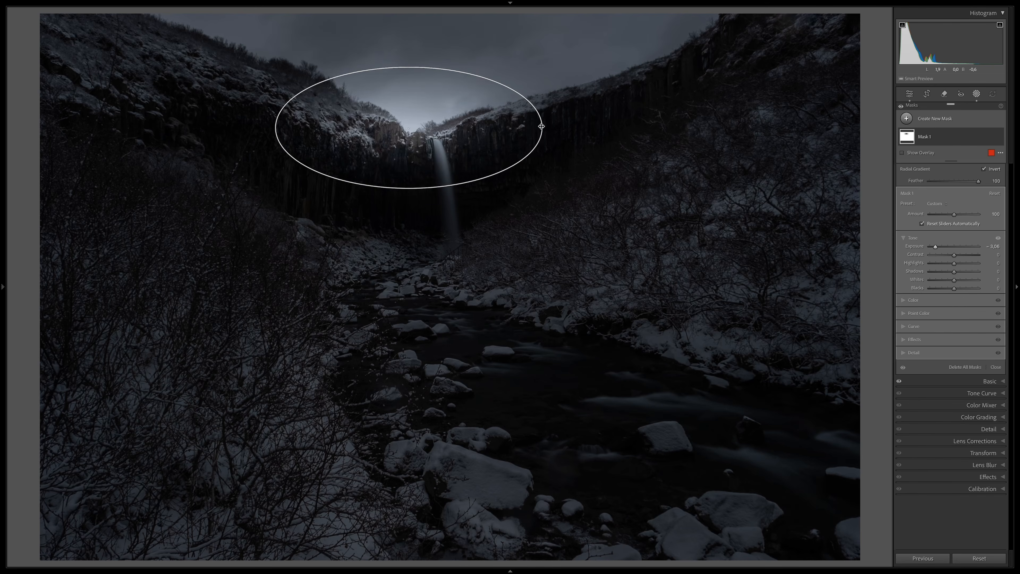
left_click_drag(542, 127, 546, 127)
double_click(955, 247)
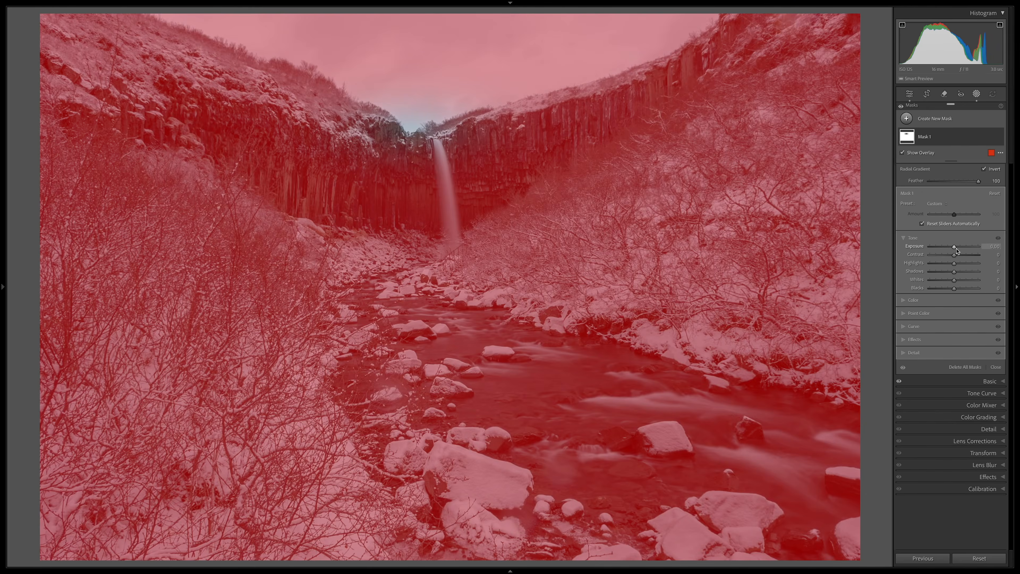
Step: Set the inverted radial mask's whites to -50 and exposure to -1.00, and raise its blacks slightly
left_click_drag(956, 284, 944, 282)
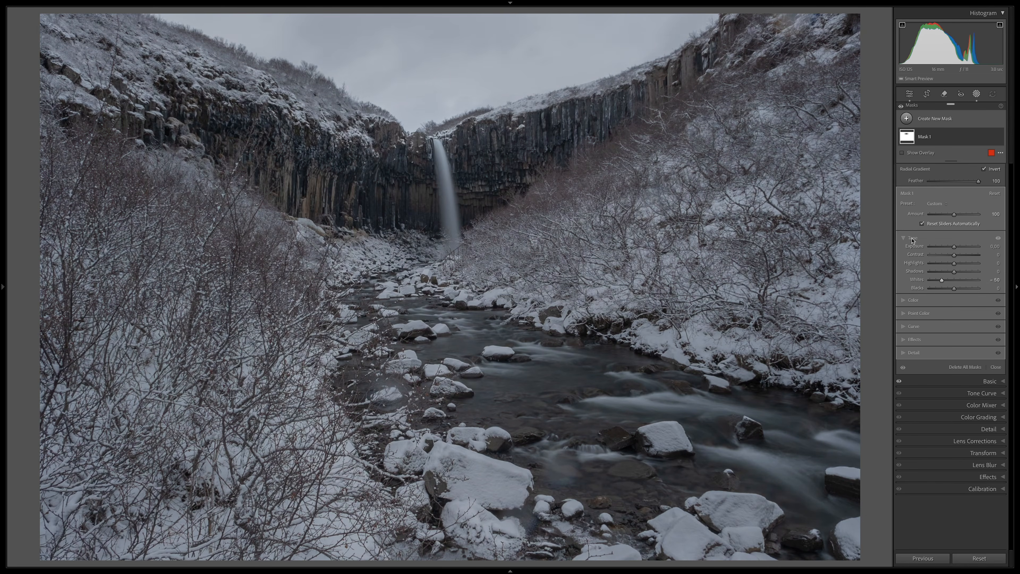
left_click_drag(954, 247, 948, 247)
left_click_drag(955, 288, 957, 290)
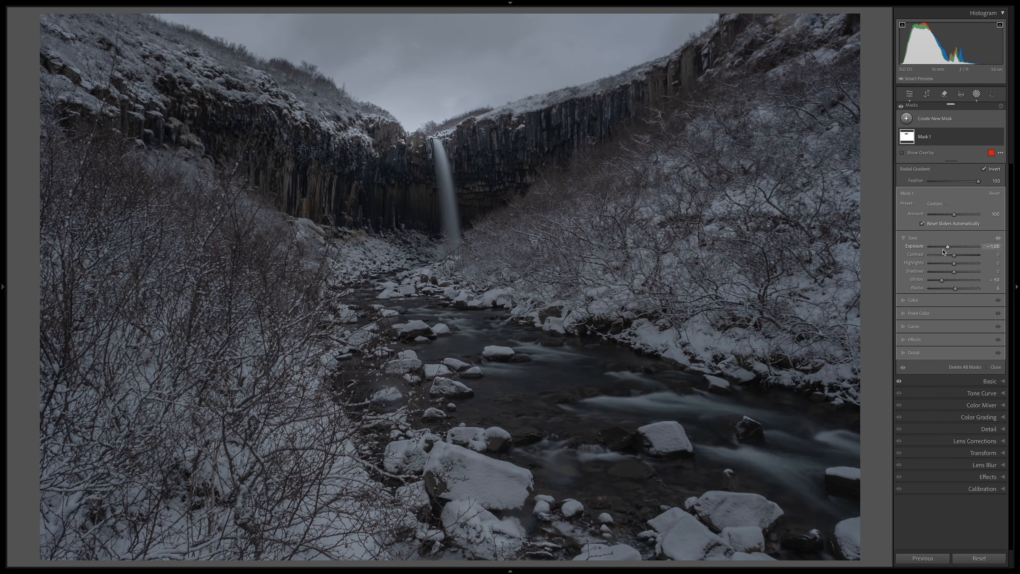
Step: Compare the photo with and without the inverted radial mask
left_click(1000, 137)
left_click(1000, 138)
left_click(1000, 137)
left_click(1000, 137)
left_click(1000, 137)
left_click(1000, 137)
left_click(1000, 137)
left_click(1000, 137)
Step: Add a linear gradient mask rising from the foreground stream and fading out near the top of the waterfall
key("ctrl+minus")
left_click(921, 120)
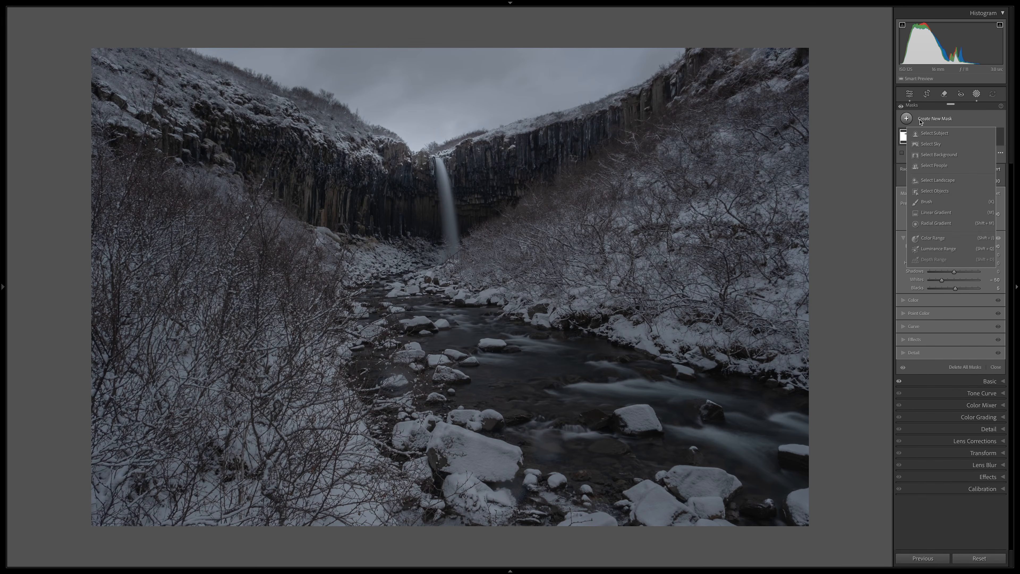
left_click(914, 214)
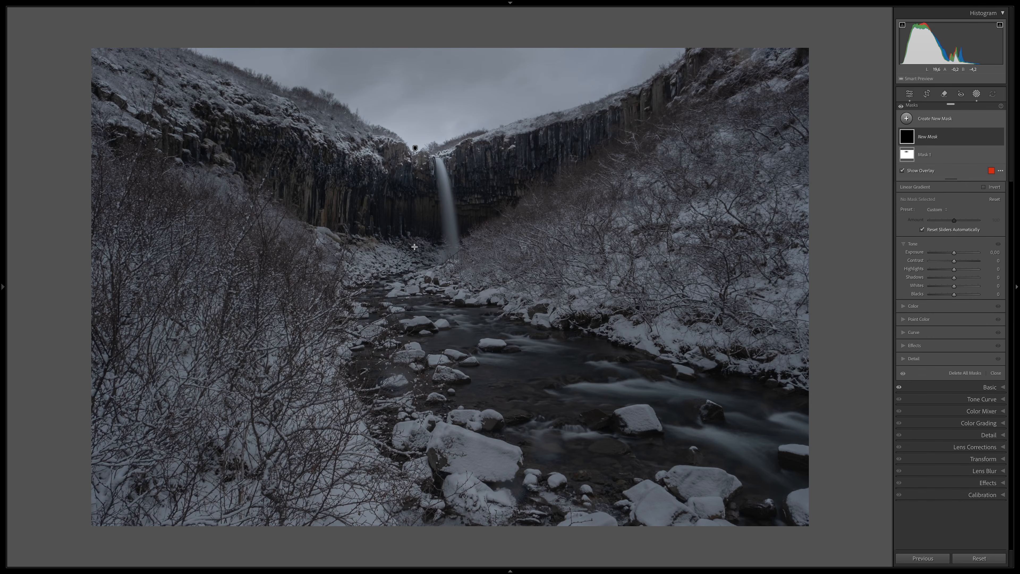
left_click_drag(453, 504, 430, 131)
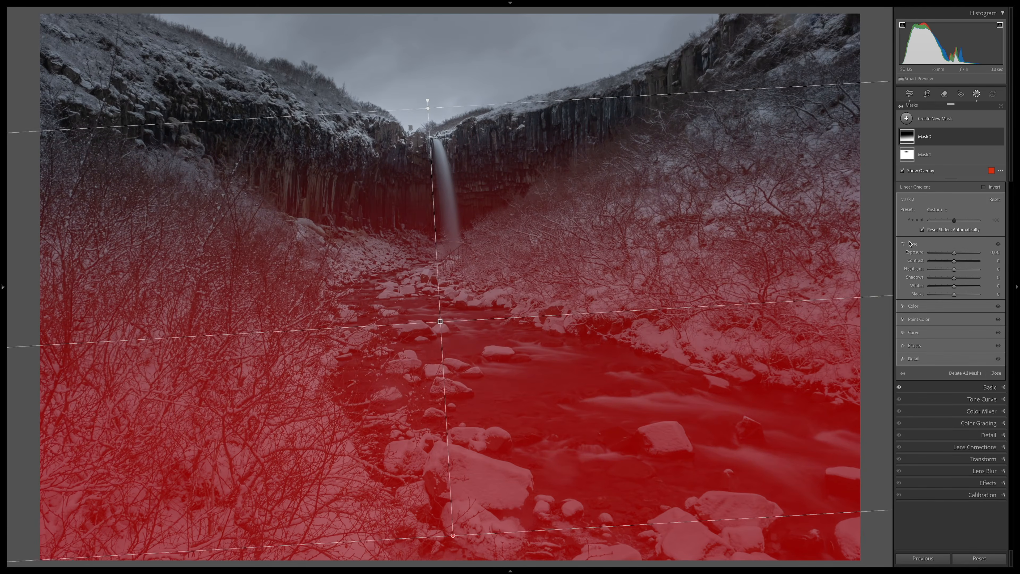
Step: Set the foreground gradient's exposure to -0.50 and raise its blacks slightly
left_click(989, 252)
key("Down")
key("Down")
key("Down")
key("Down")
key("Down")
key("Down")
key("Down")
key("Down")
key("Down")
key("Down")
key("Down")
key("Down")
key("Down")
key("Down")
key("Down")
key("Down")
key("Down")
key("Down")
key("Down")
key("Down")
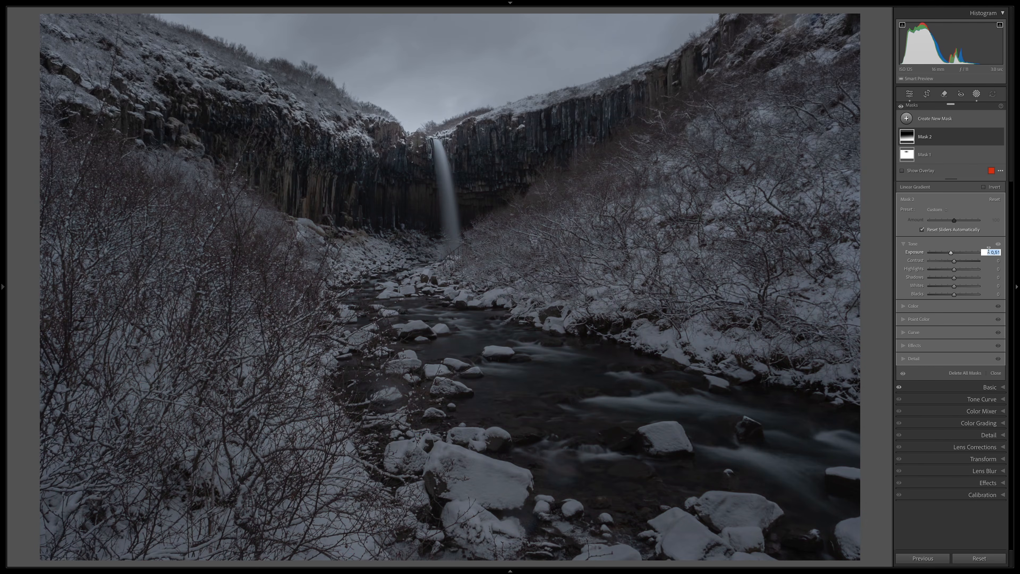
key("Return")
left_click_drag(955, 294, 956, 294)
Step: Add a second linear gradient mask from above the photo down through the sky to the upper waterfall
left_click_drag(747, 204, 724, 203)
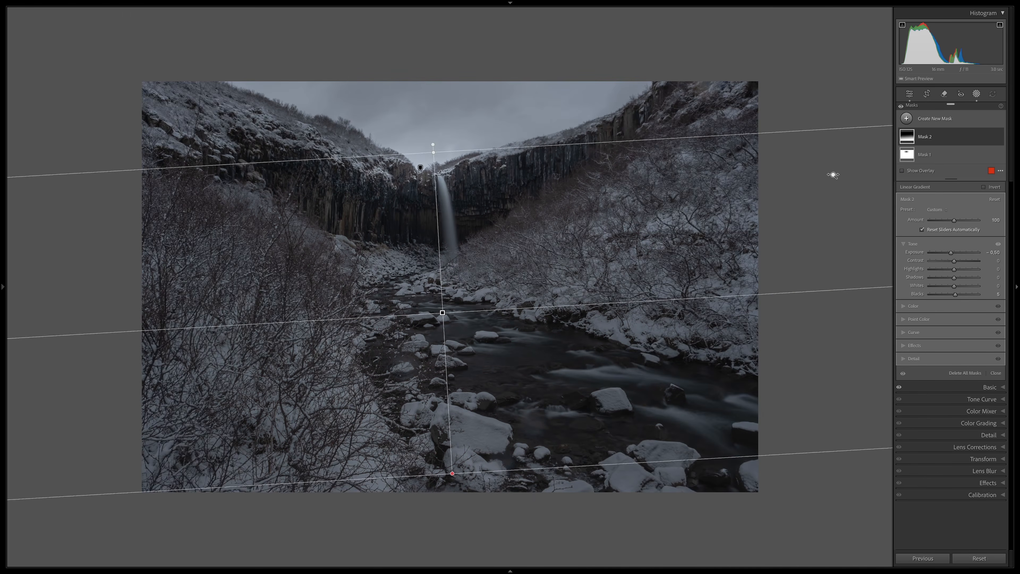
left_click(936, 118)
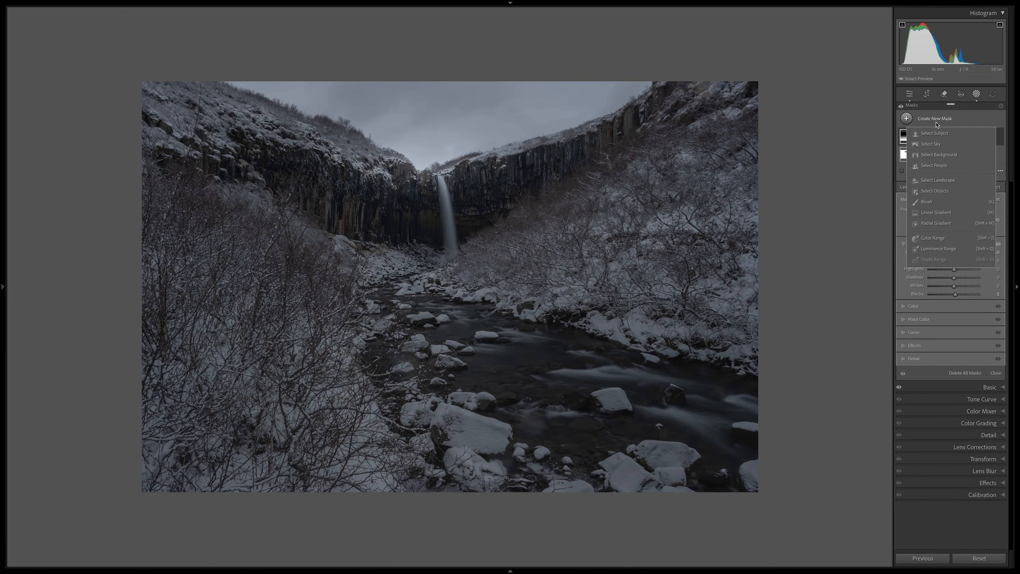
left_click(940, 213)
left_click_drag(429, 29, 428, 193)
Step: Set the sky gradient's exposure to -1.00 and compare the photo with all masks off and on
left_click(997, 271)
type("-")
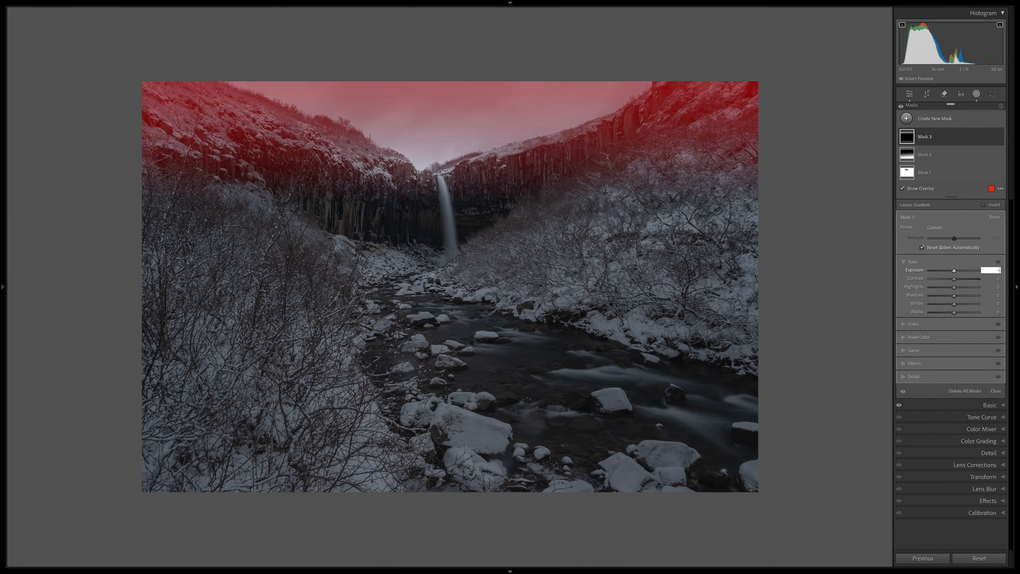
type("1")
key("Return")
key("o")
key("ctrl+equal")
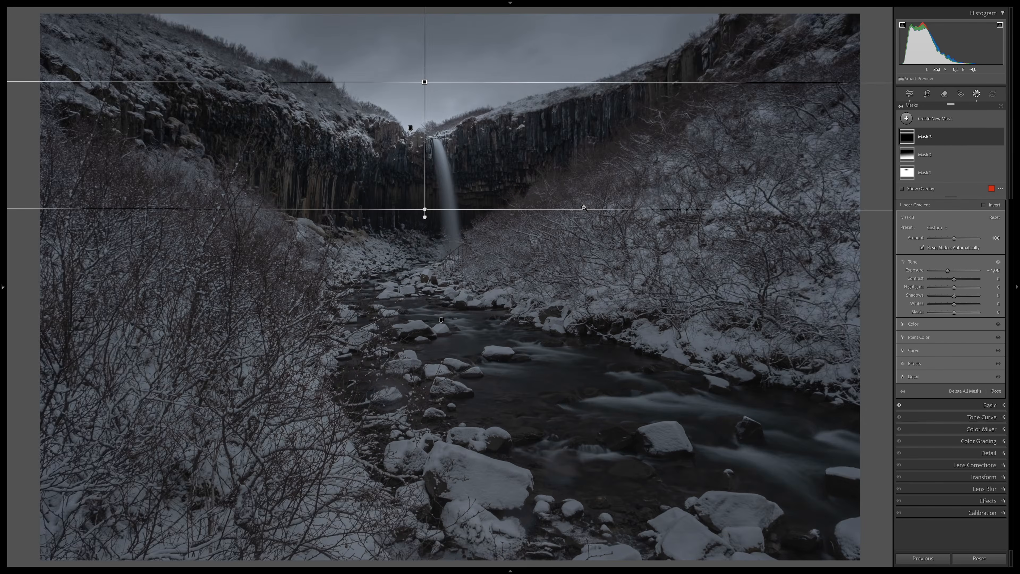
left_click(900, 107)
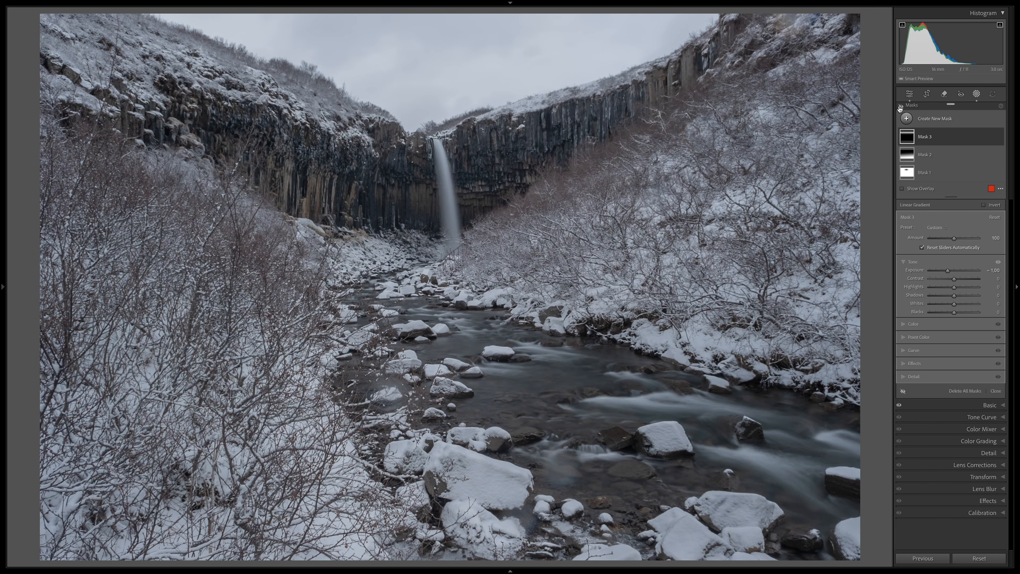
left_click(900, 107)
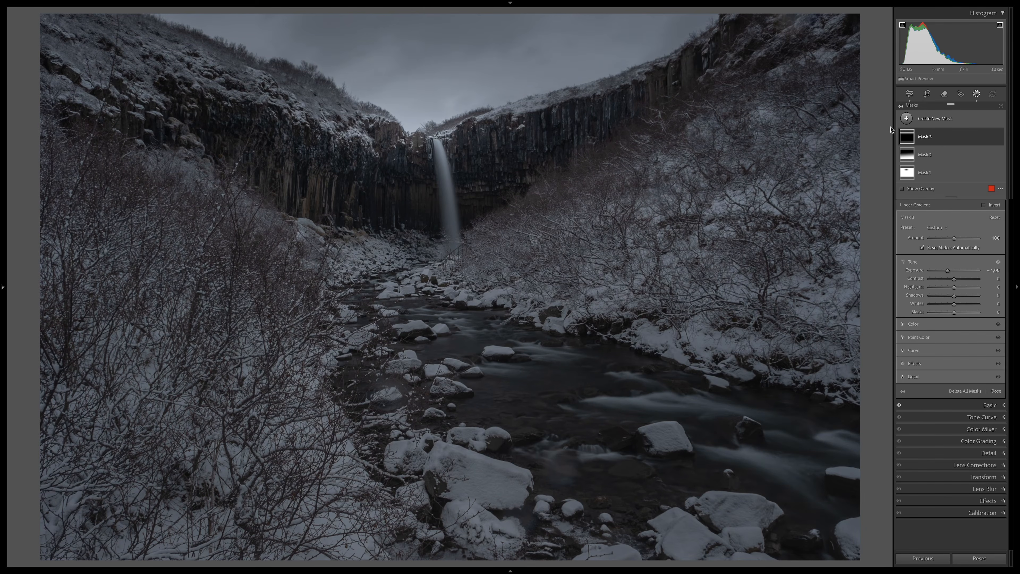
Step: Add a small elliptical radial gradient mask centred on the bright horizon just above the waterfall
left_click(907, 119)
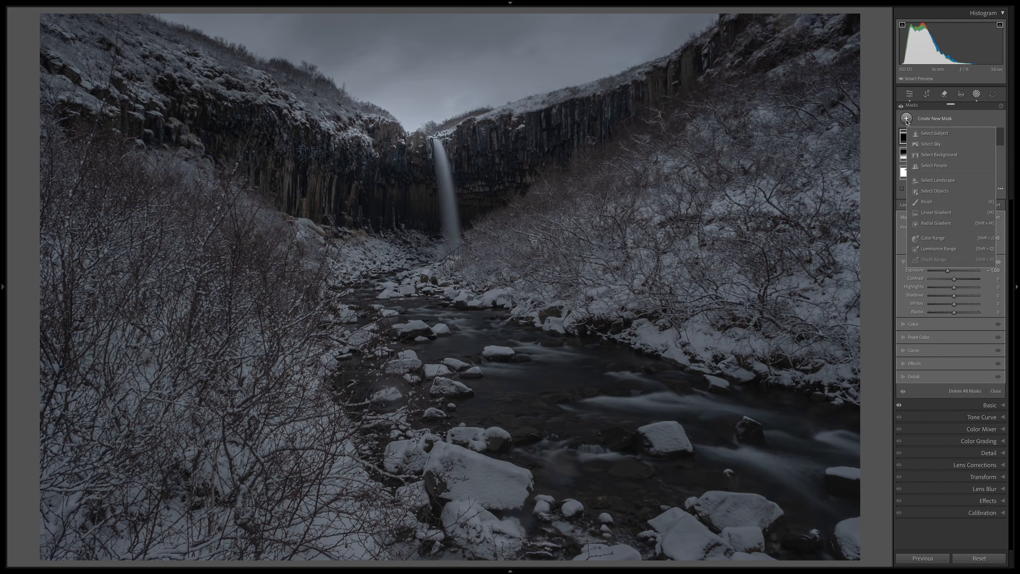
left_click(936, 223)
mouse_move(417, 129)
left_mouse_down()
mouse_move(503, 161)
mouse_move(479, 154)
left_mouse_up()
left_click_drag(416, 130, 411, 131)
left_click_drag(476, 132, 477, 132)
left_click_drag(411, 157, 410, 158)
Step: Raise the small radial mask's blacks and whites slightly, set its clarity to -10, and compare its effect
left_click_drag(954, 342, 957, 345)
left_click_drag(954, 334, 957, 337)
left_click(917, 393)
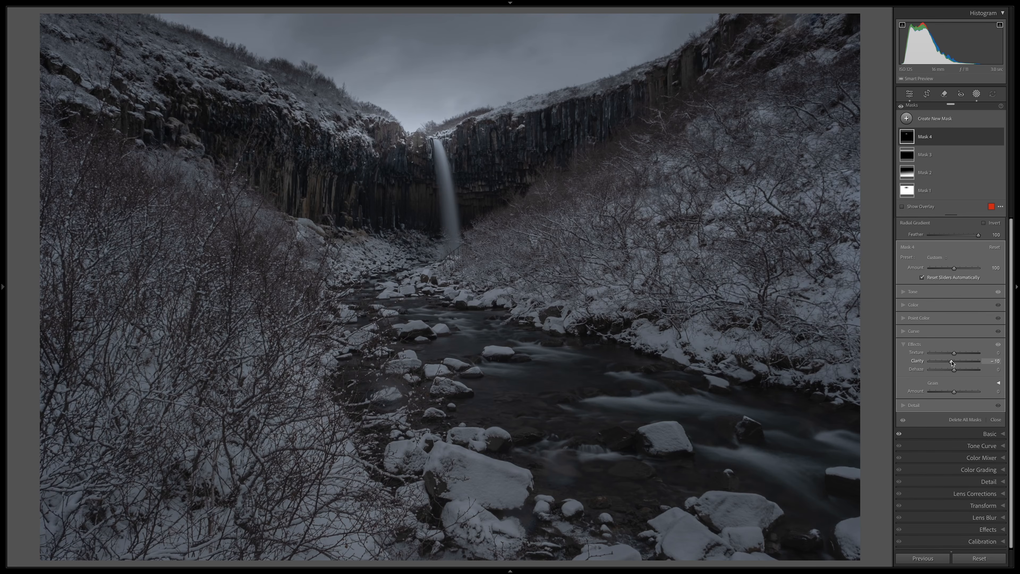
left_click(998, 138)
left_click(999, 138)
Step: Duplicate Mask 4 and give the copy a larger ellipse with blacks at 20 and whites at 0
left_click(992, 137)
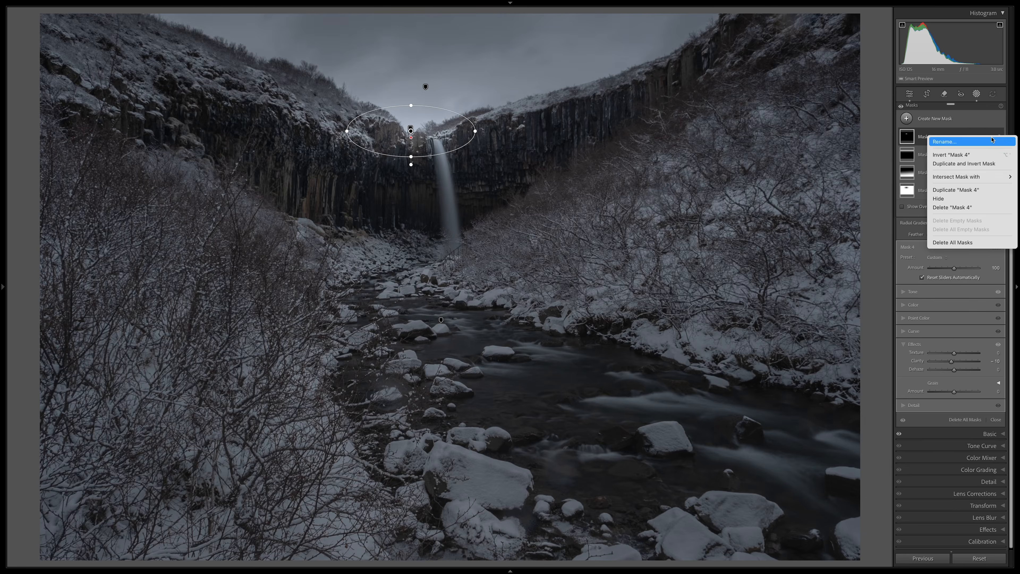
left_click(956, 190)
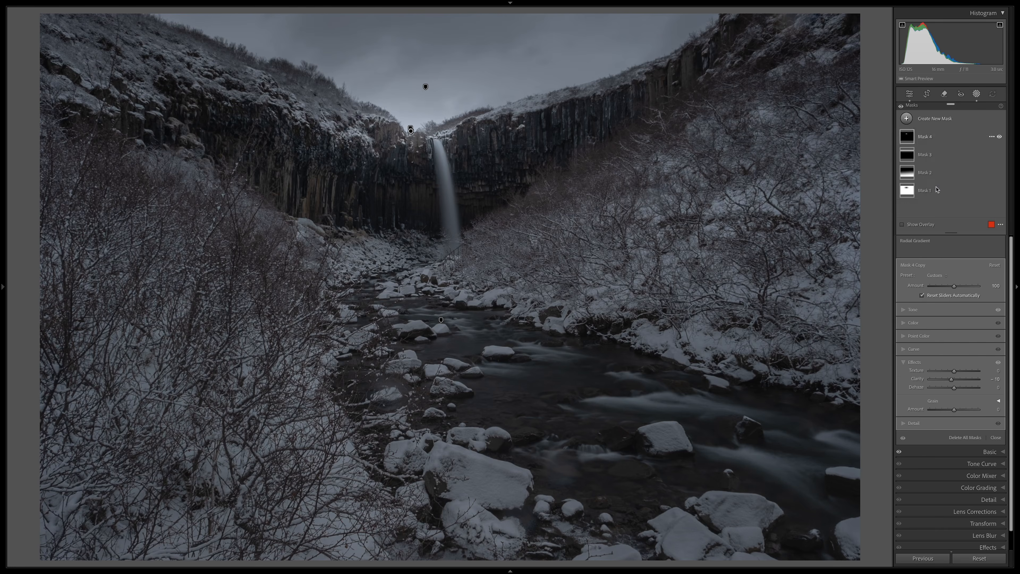
left_click_drag(474, 132, 535, 139)
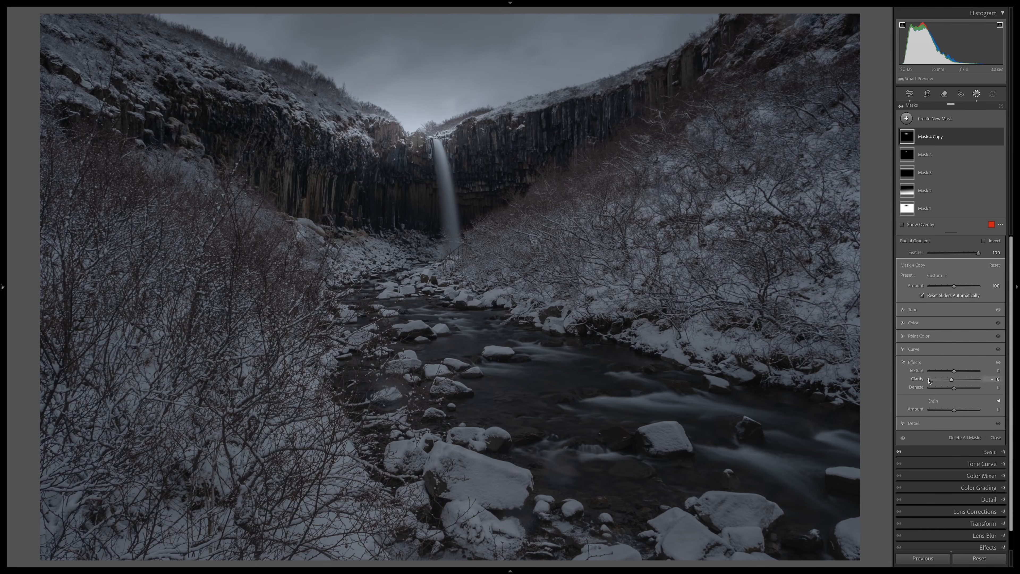
left_click(903, 310)
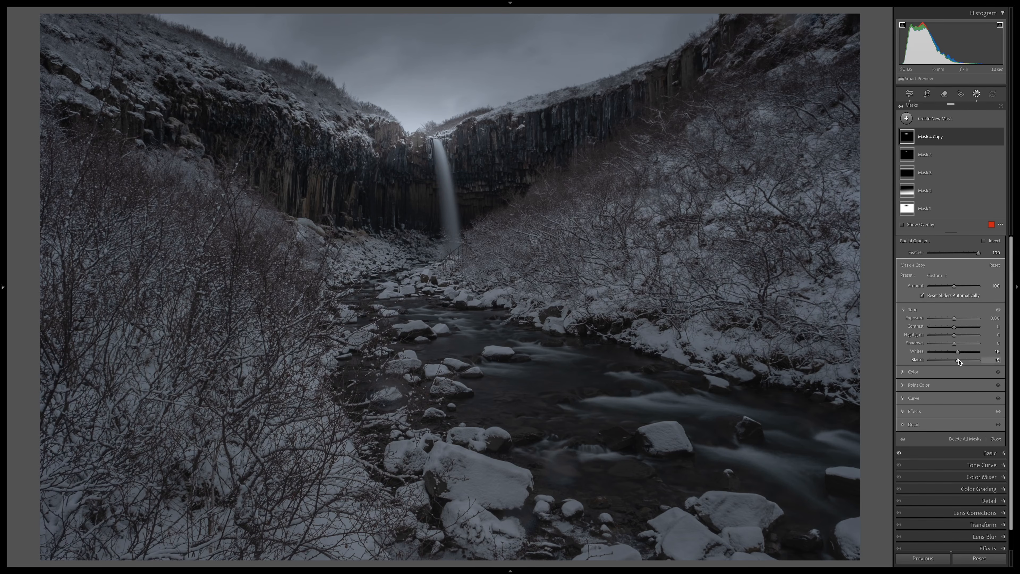
left_click_drag(958, 352, 958, 352)
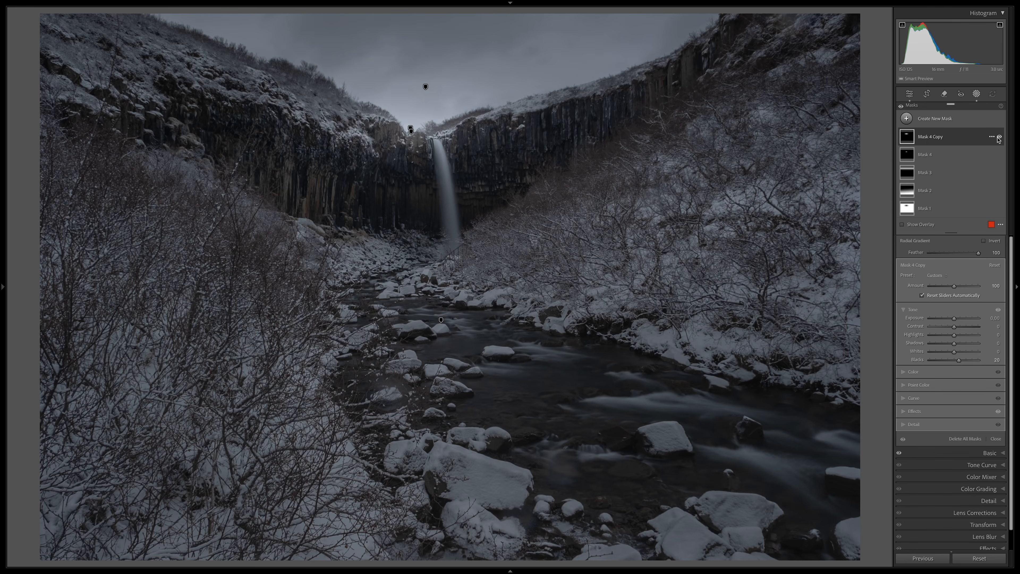
Step: Duplicate Mask 4 Copy and enlarge the new ellipse to span the cliffs on both sides of the waterfall
left_click(992, 136)
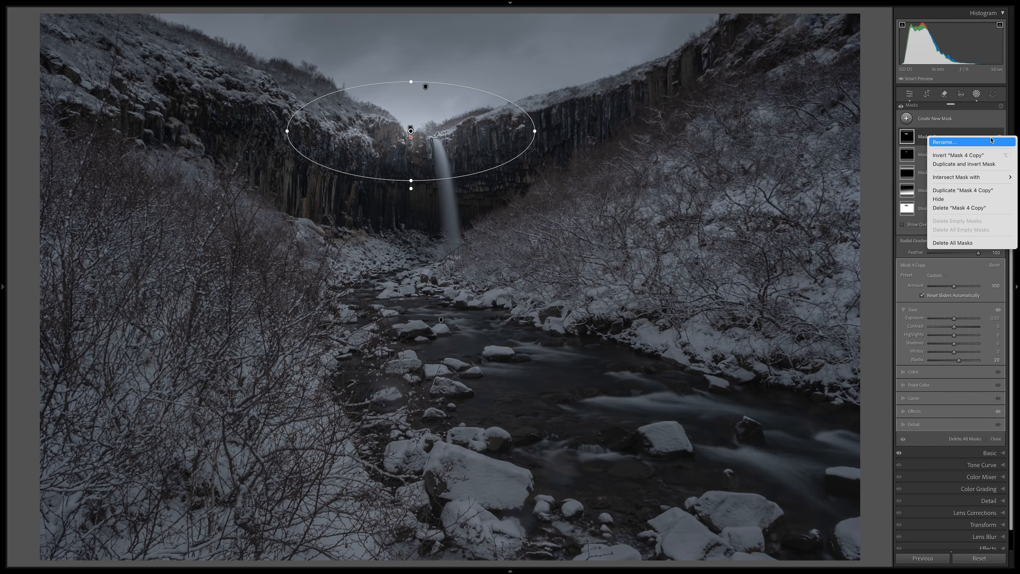
left_click(922, 189)
left_click_drag(534, 131, 629, 139)
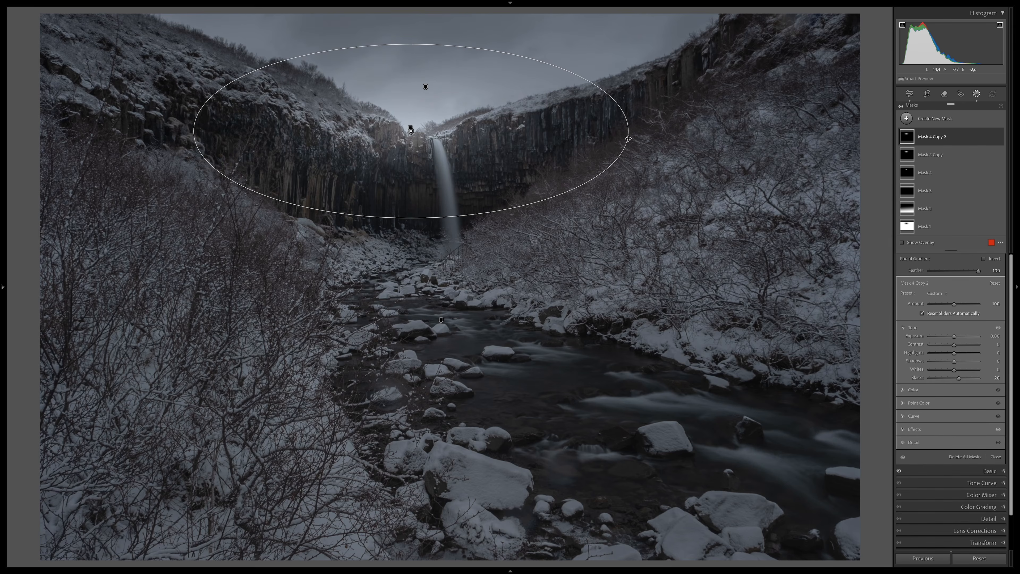
Step: Duplicate Mask 4 Copy 2, enlarge the new ellipse across most of the photo's width, and check the masks' combined effect
left_click(993, 137)
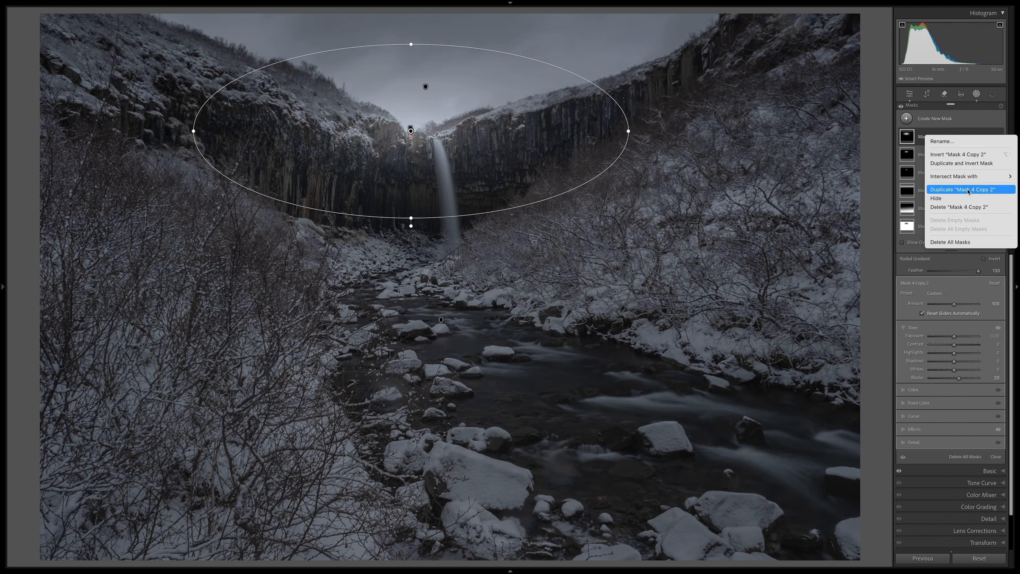
left_click(966, 190)
left_click_drag(628, 133, 739, 138)
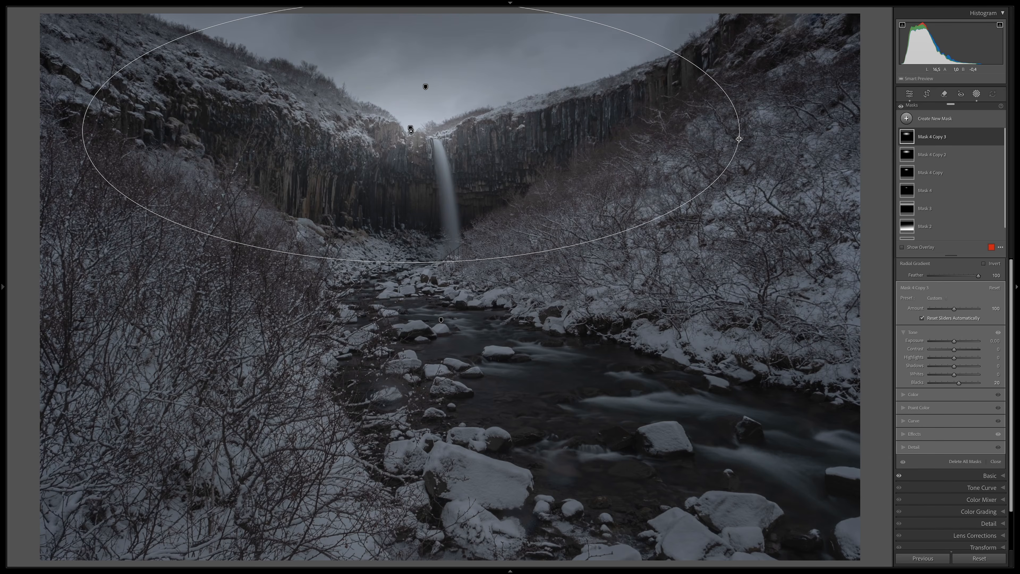
left_click(929, 134)
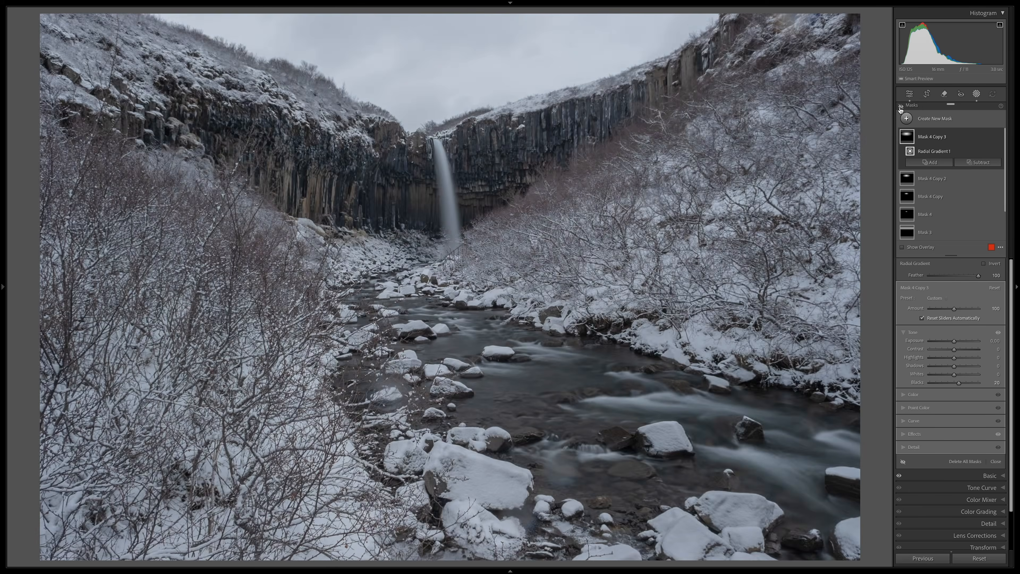
left_click(900, 109)
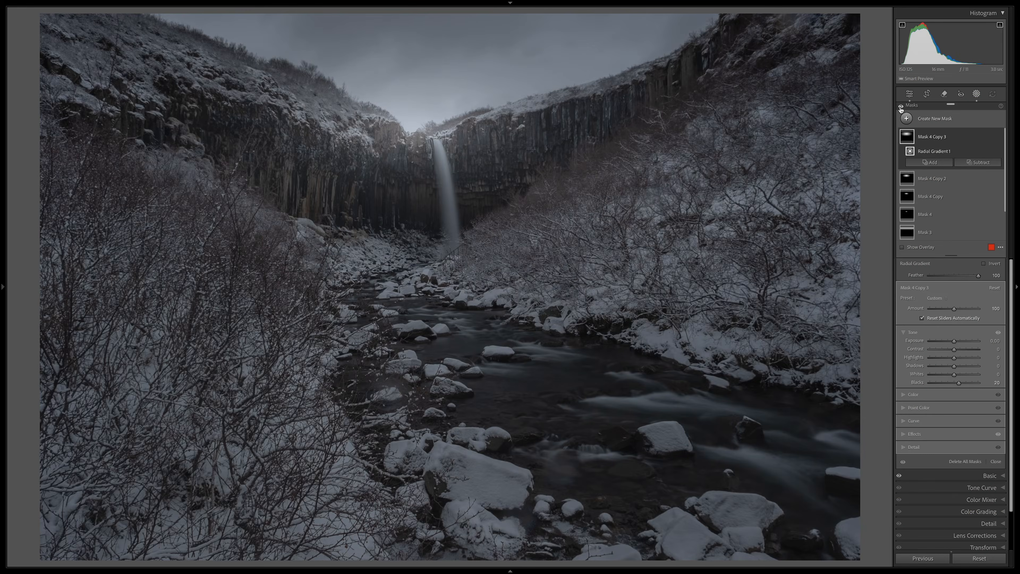
Step: Add a linear gradient mask fading down from above the sky to the cliffs beside the waterfall
left_click(912, 116)
left_click(928, 222)
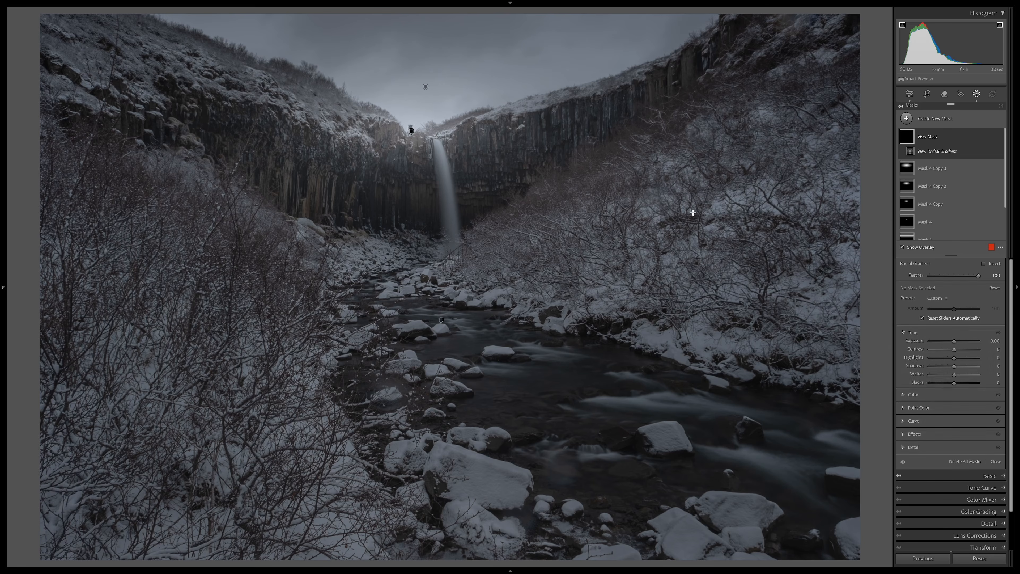
key("ctrl+minus")
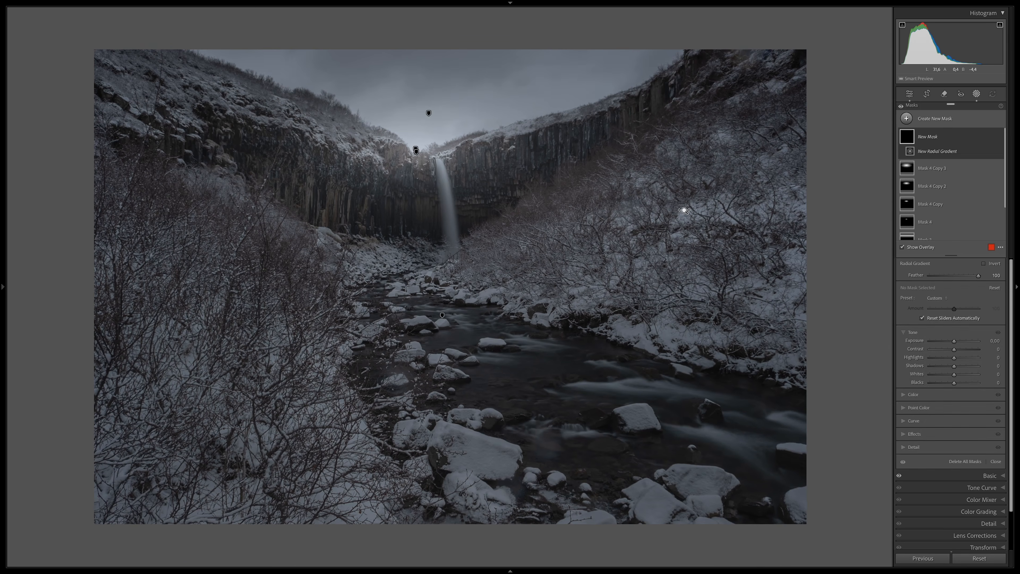
left_click(921, 122)
left_click(920, 212)
left_click_drag(433, 81, 433, 164)
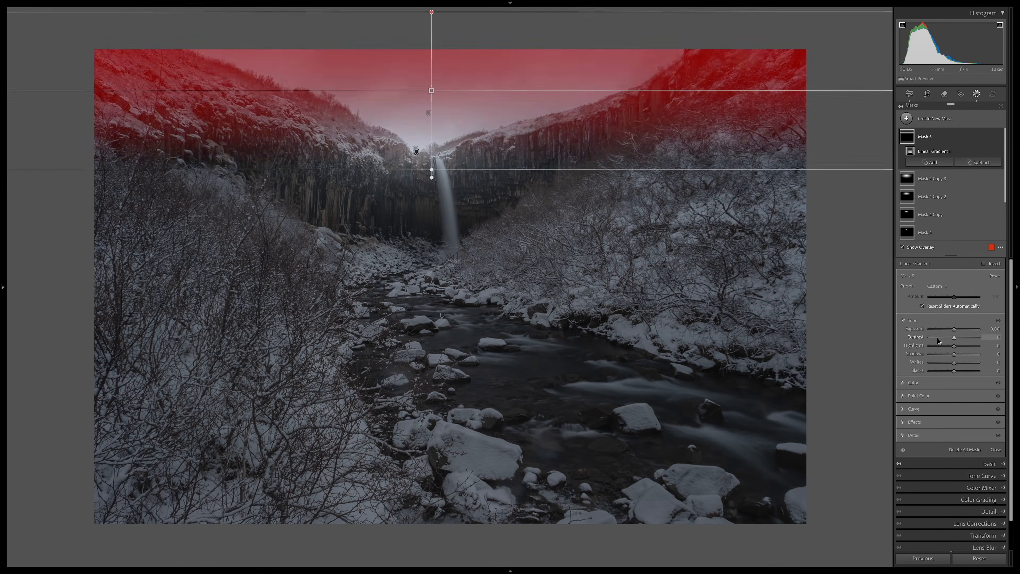
Step: Raise the linear gradient's contrast to about 40 and set its exposure to -0.10
left_click_drag(955, 338, 965, 336)
left_click(990, 329)
key("Down")
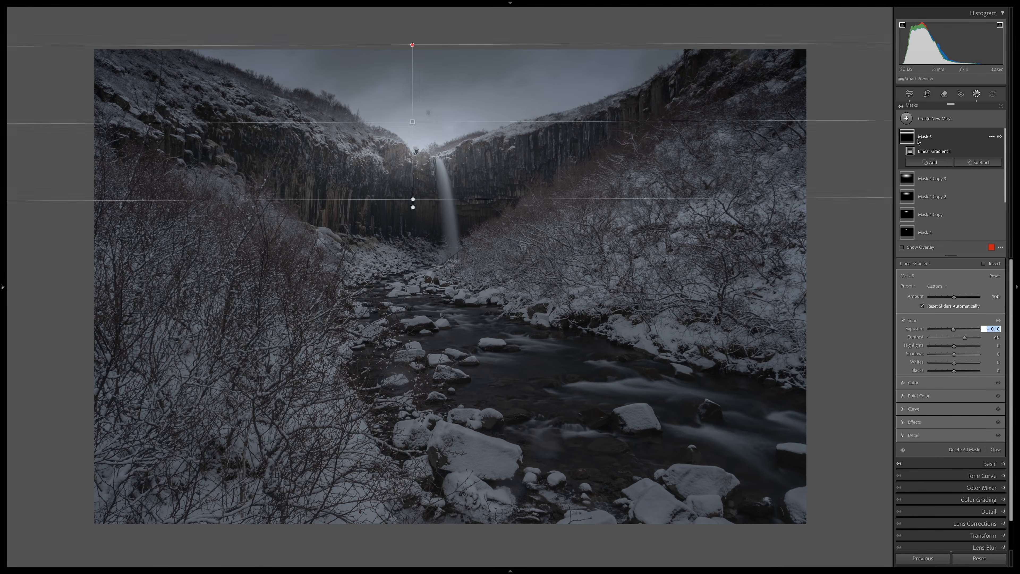
Step: Add a wide radial mask centred above the sky, reaching down to the waterfall's top, with dehaze at about 40
left_click(907, 119)
left_click(916, 223)
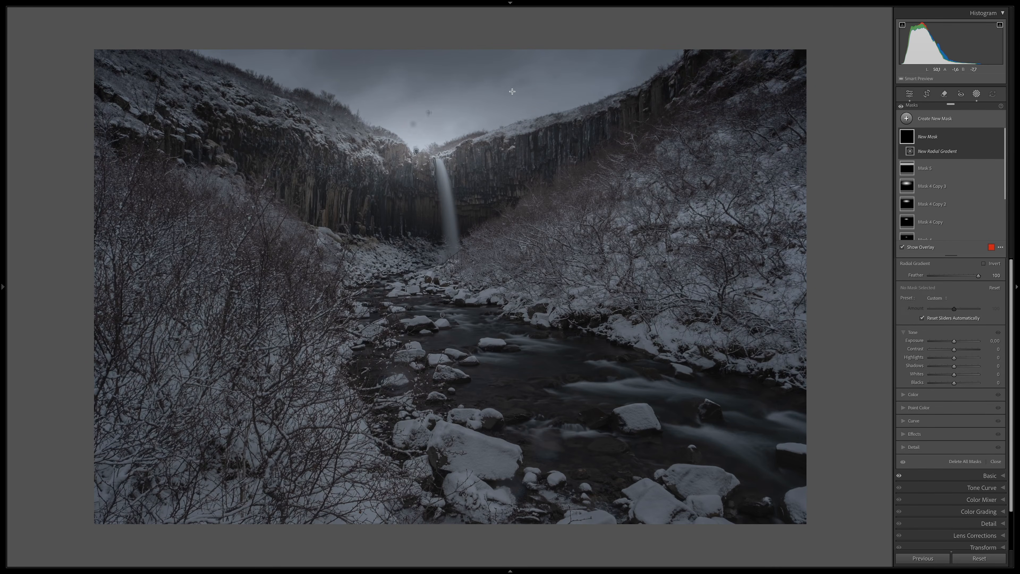
left_click_drag(458, 30, 203, 128)
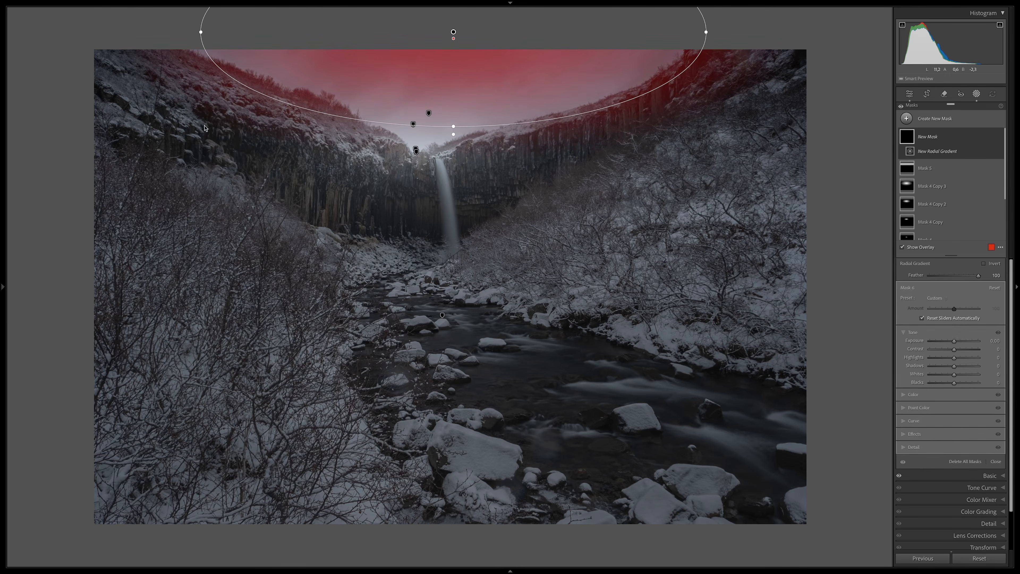
left_click(904, 434)
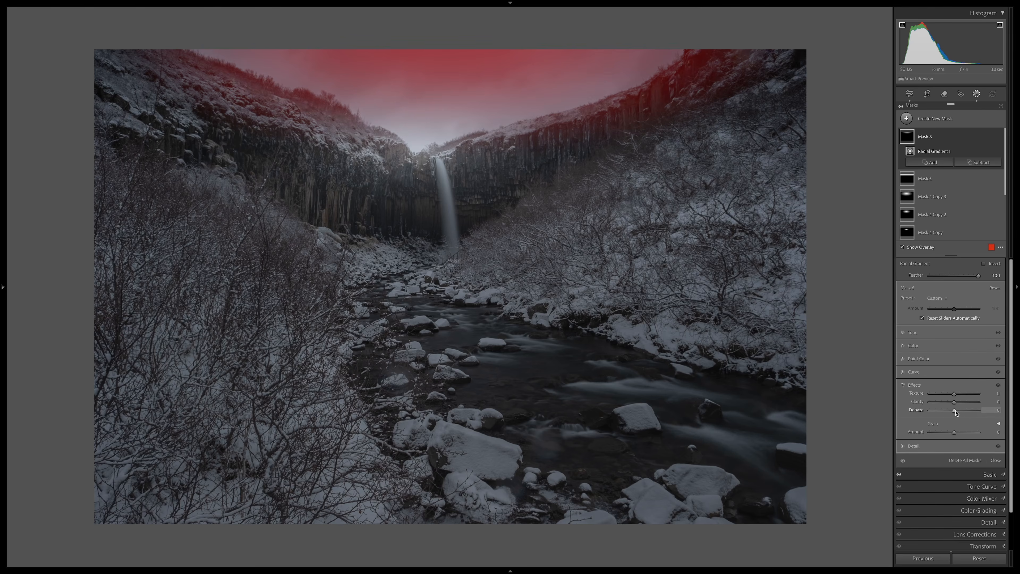
key("o")
left_click_drag(954, 410, 964, 414)
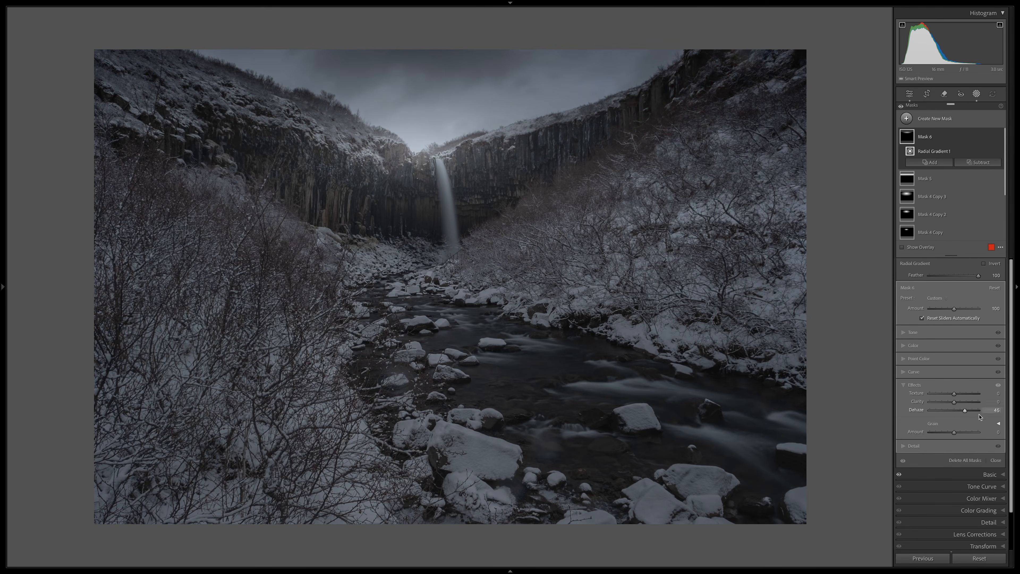
Step: Raise the sky ellipse's whites slightly, set its blacks to -10, and compare the mask's effect
left_click(957, 405)
left_click(902, 333)
left_click_drag(954, 375, 950, 386)
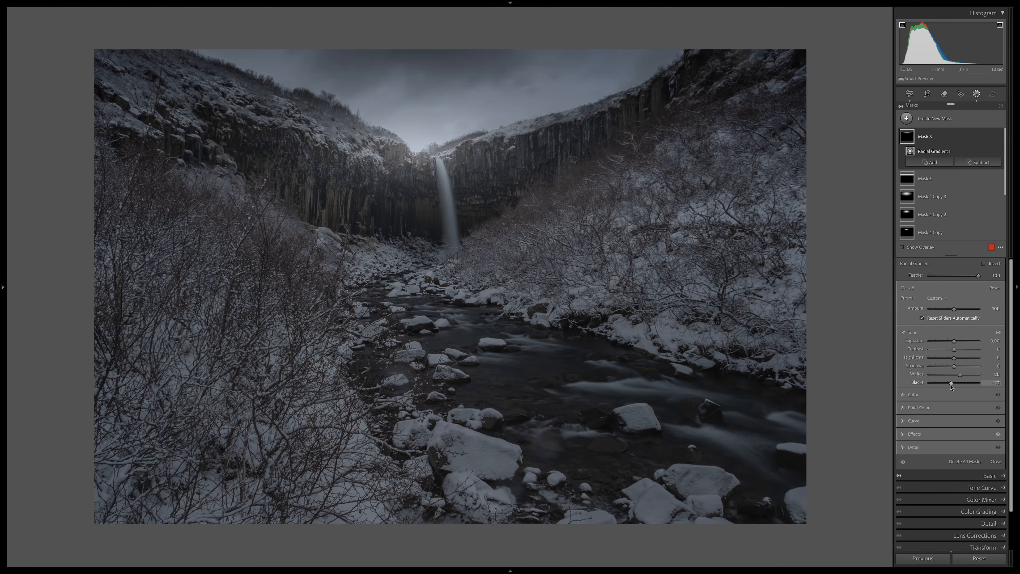
left_click_drag(952, 387, 952, 387)
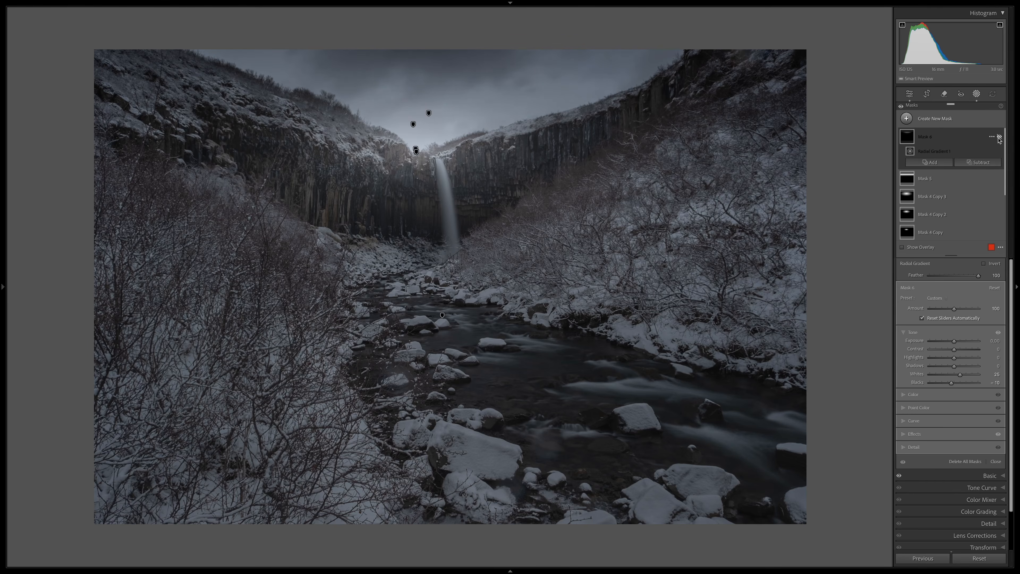
left_click(999, 138)
left_click_drag(705, 32, 724, 32)
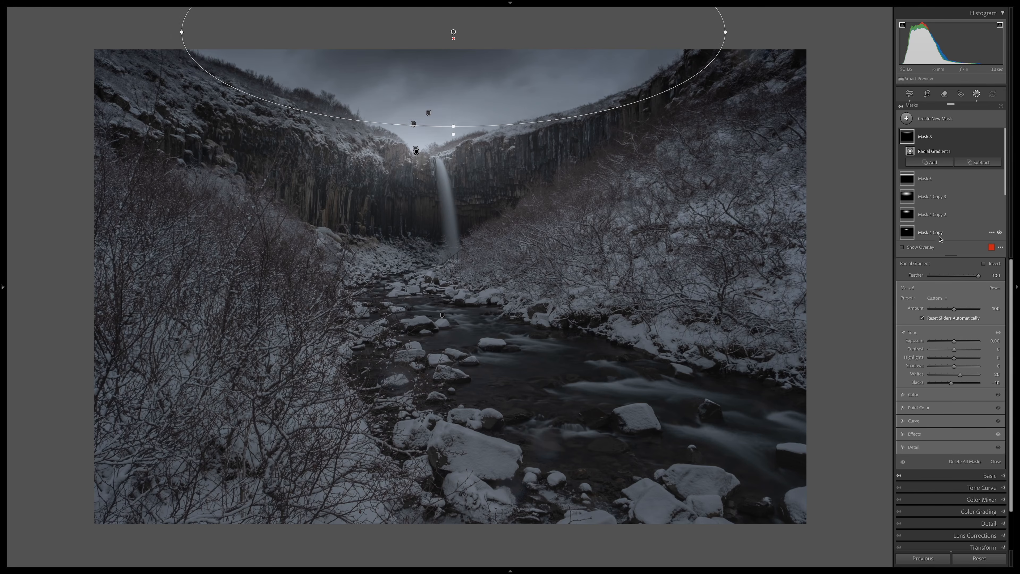
Step: Add a slanted radial mask from the waterfall's base up the adjoining bushy slope, with whites at 20 and blacks at 10
left_click(903, 121)
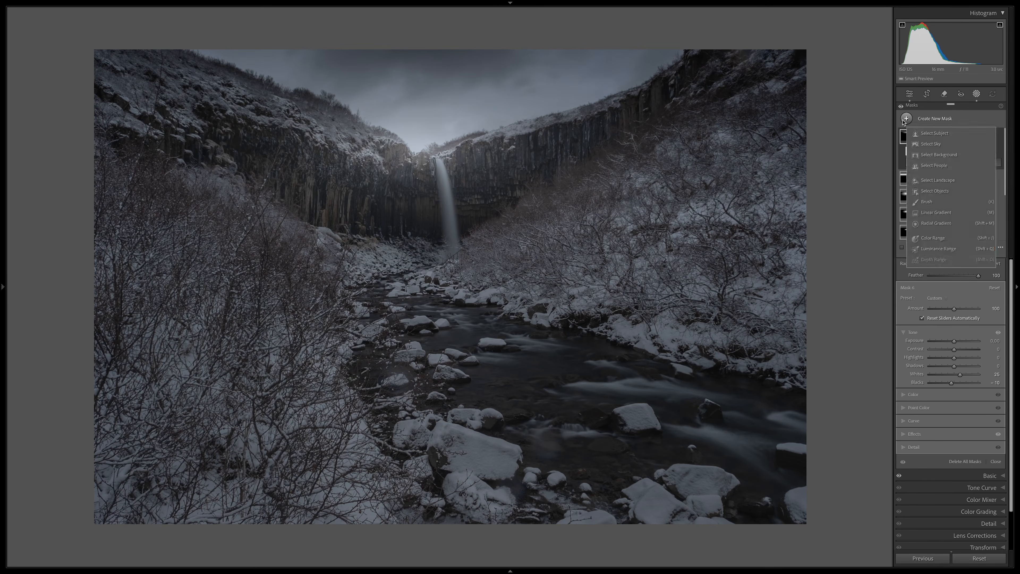
left_click(932, 225)
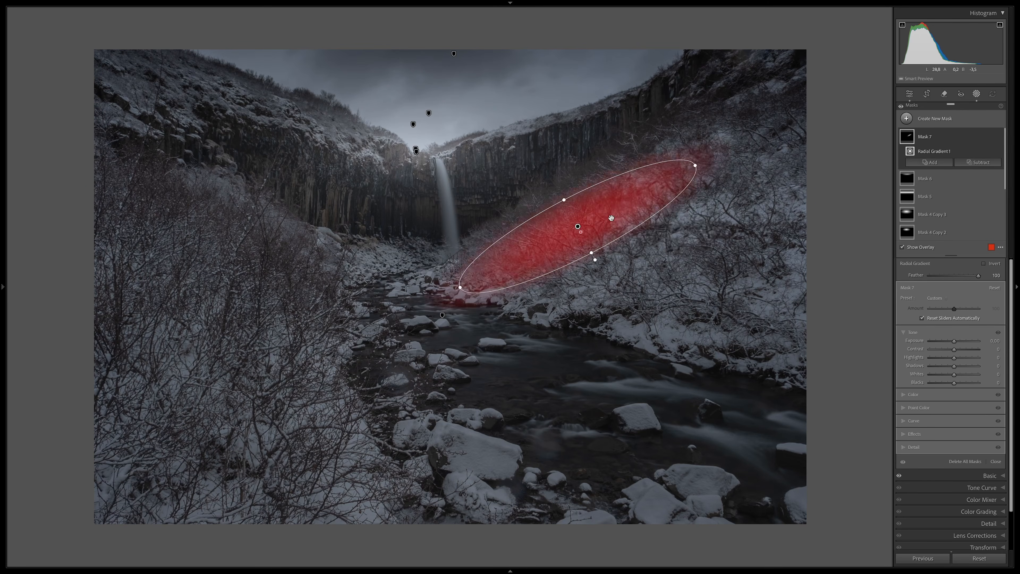
left_click_drag(611, 218, 580, 198)
left_click_drag(664, 145, 697, 129)
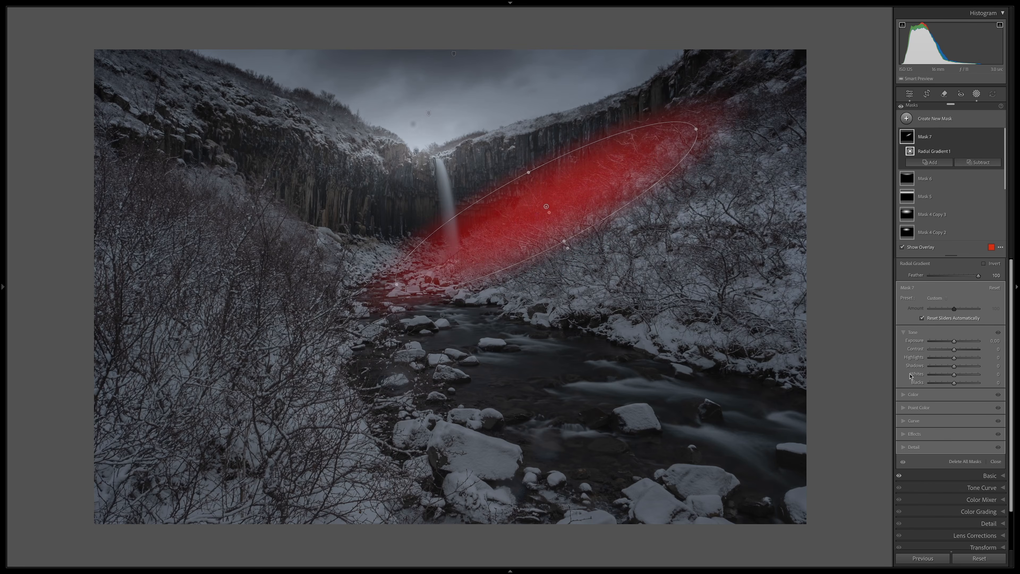
left_click_drag(955, 376, 957, 375)
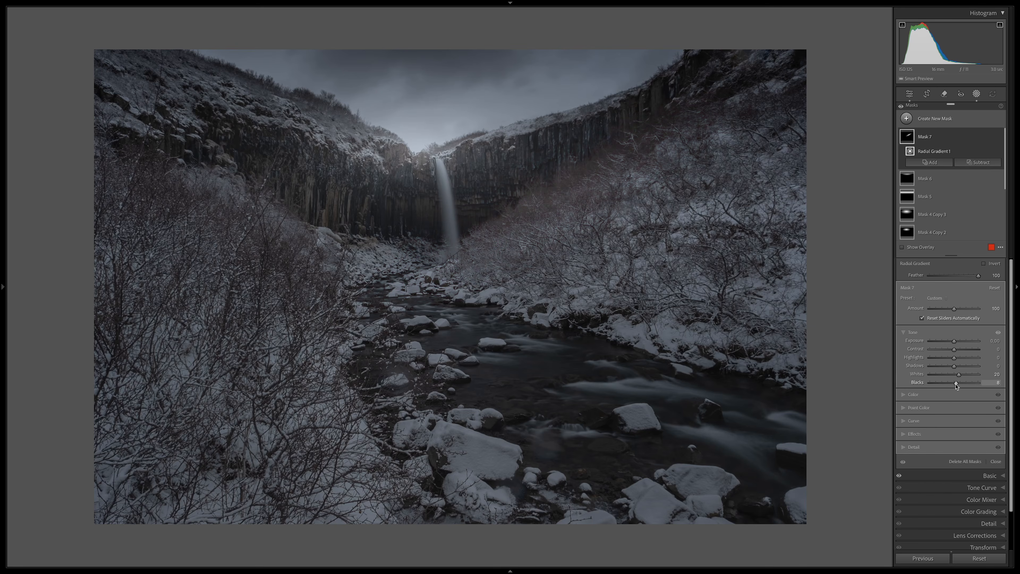
left_click_drag(956, 384, 957, 384)
key("ctrl+equal")
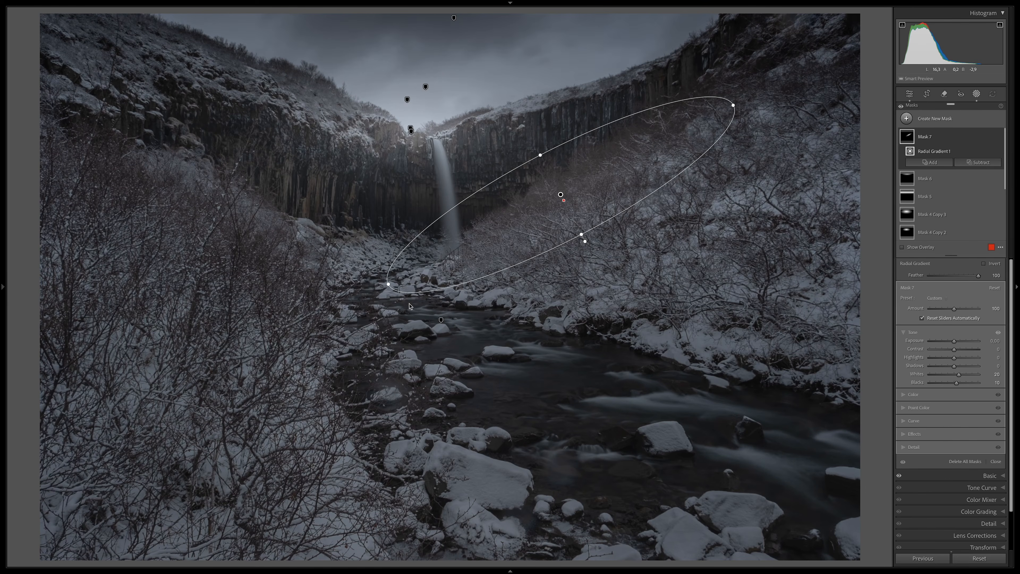
Step: Start a brush mask with highlights at 30 and clarity at about 20
left_click(920, 121)
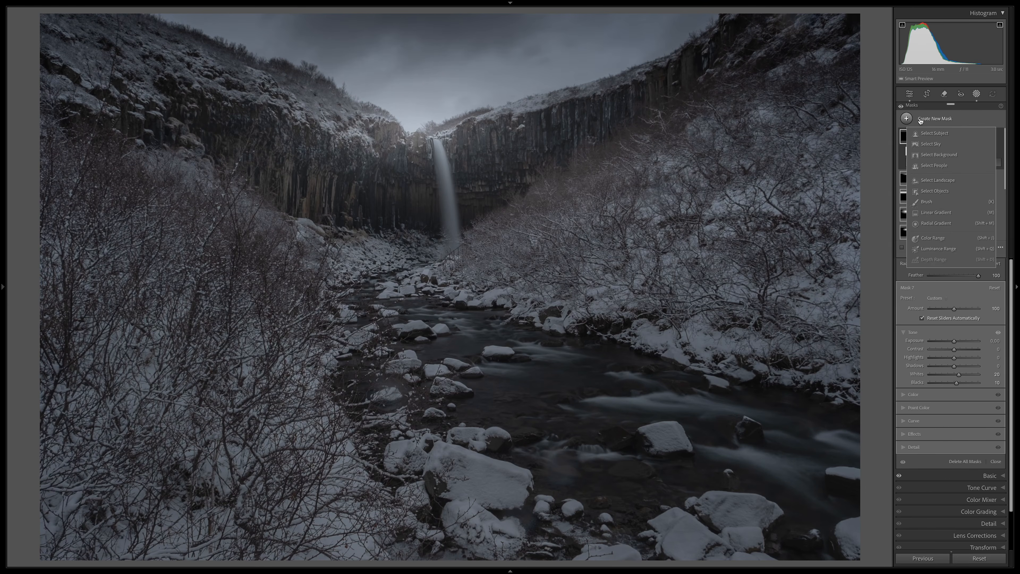
left_click(940, 202)
left_click_drag(955, 396, 964, 397)
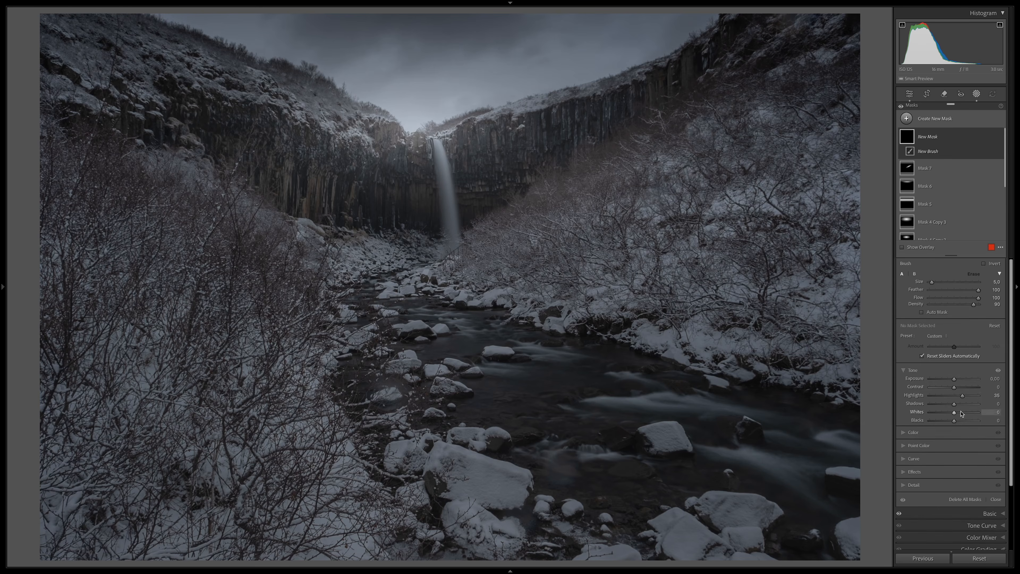
left_click(911, 472)
left_click_drag(954, 440, 959, 440)
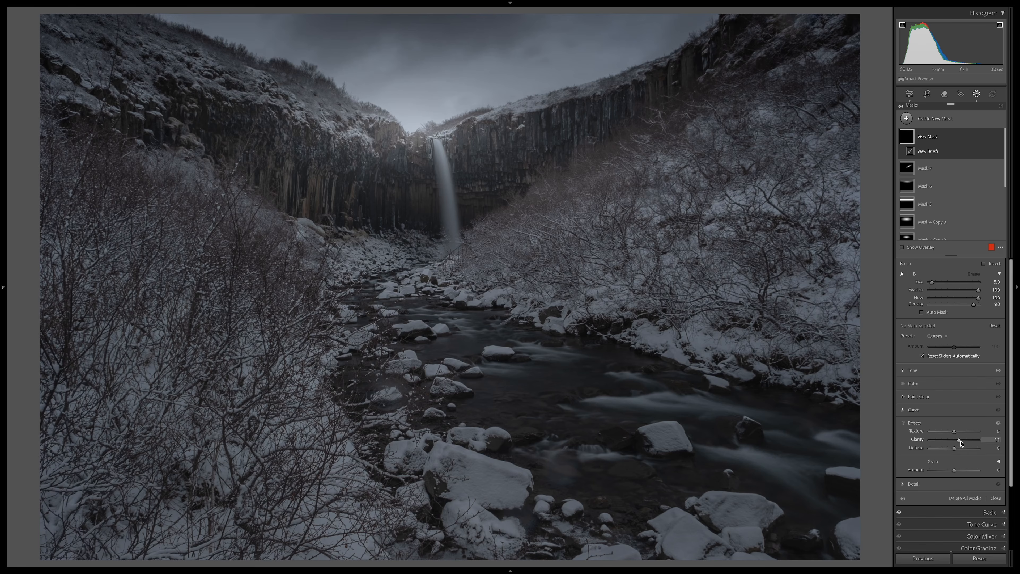
left_click(905, 423)
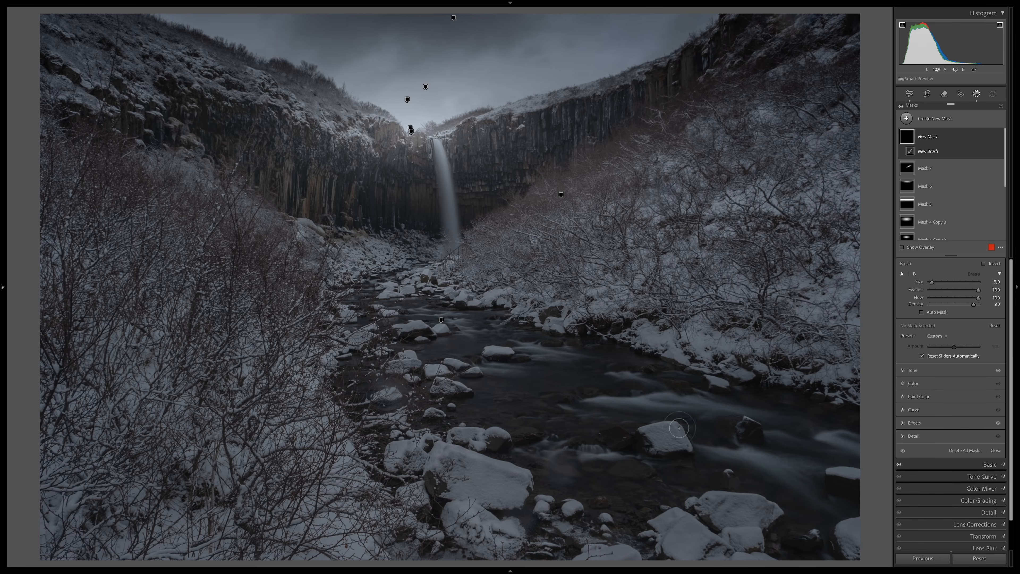
Step: Paint the brush mask over the river's flowing water and nearby rocks, and compare the photo with and without all masks
left_click(904, 370)
scroll(661, 393, "up", 3)
mouse_move(589, 397)
left_mouse_down()
mouse_move(852, 444)
mouse_move(707, 450)
left_mouse_up()
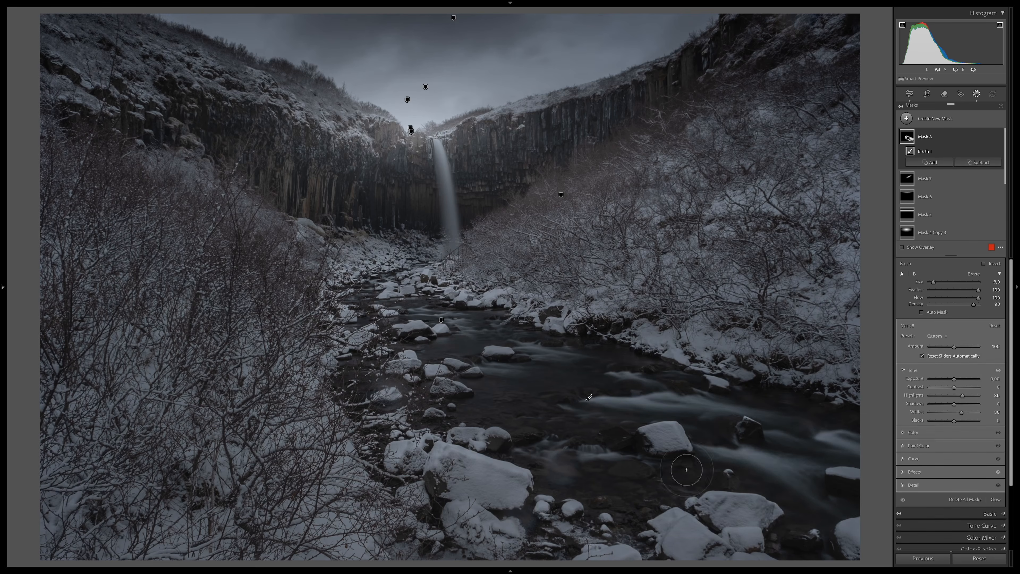
left_click(902, 107)
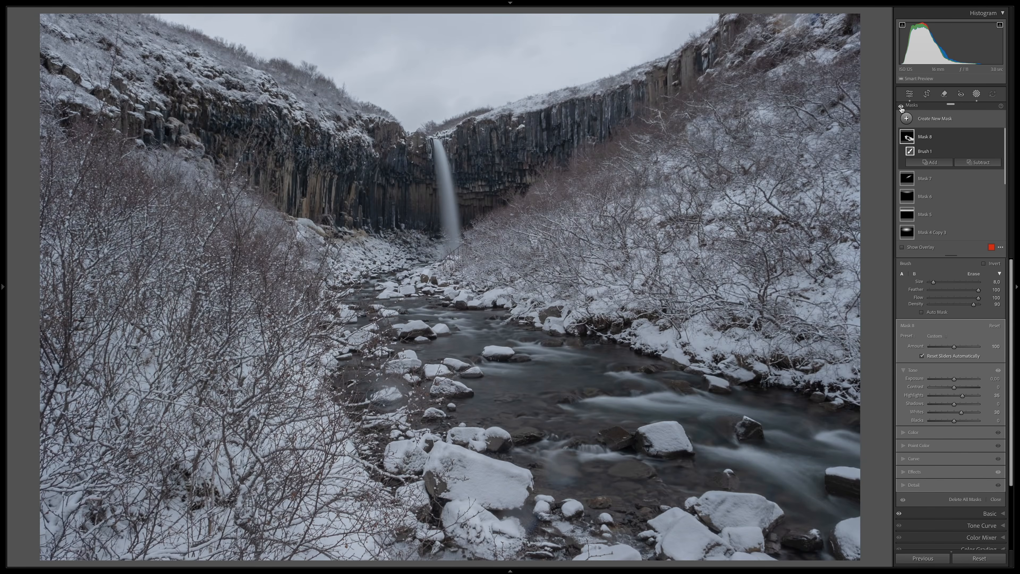
left_click(902, 107)
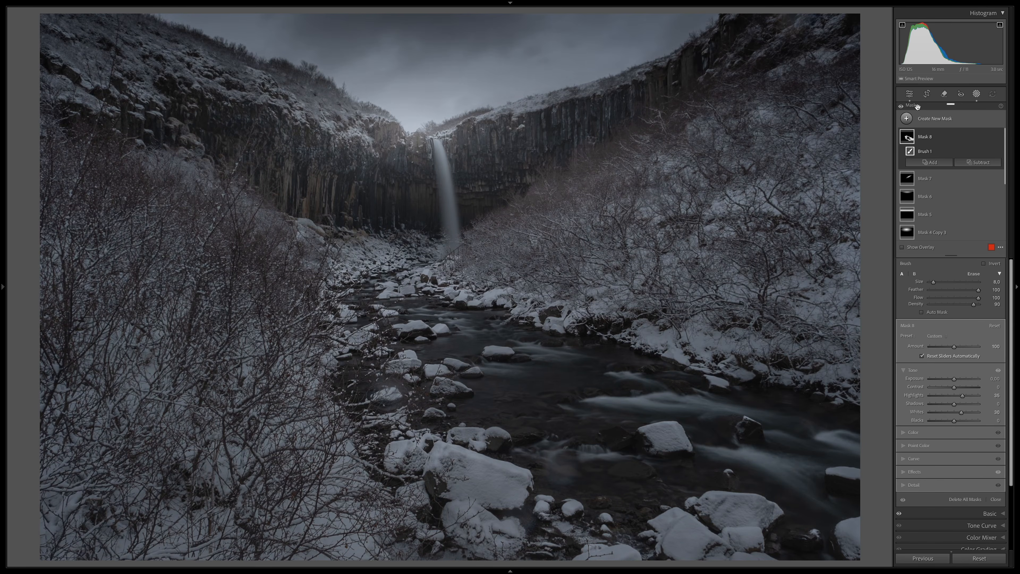
Step: Add a luminance range mask covering the whole photo and set its clarity to -20
left_click(920, 121)
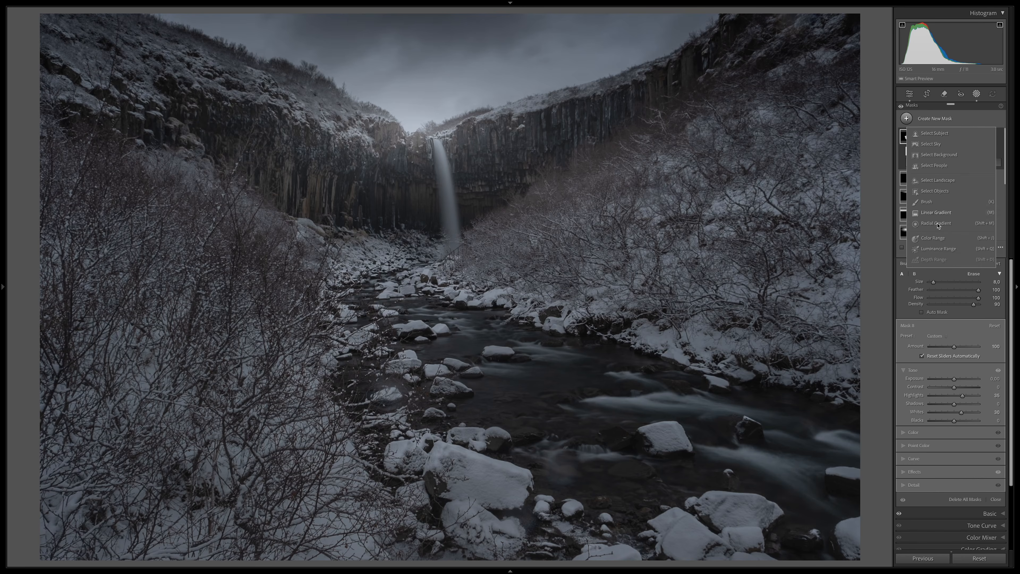
left_click(938, 249)
left_click_drag(504, 197, 120, 504)
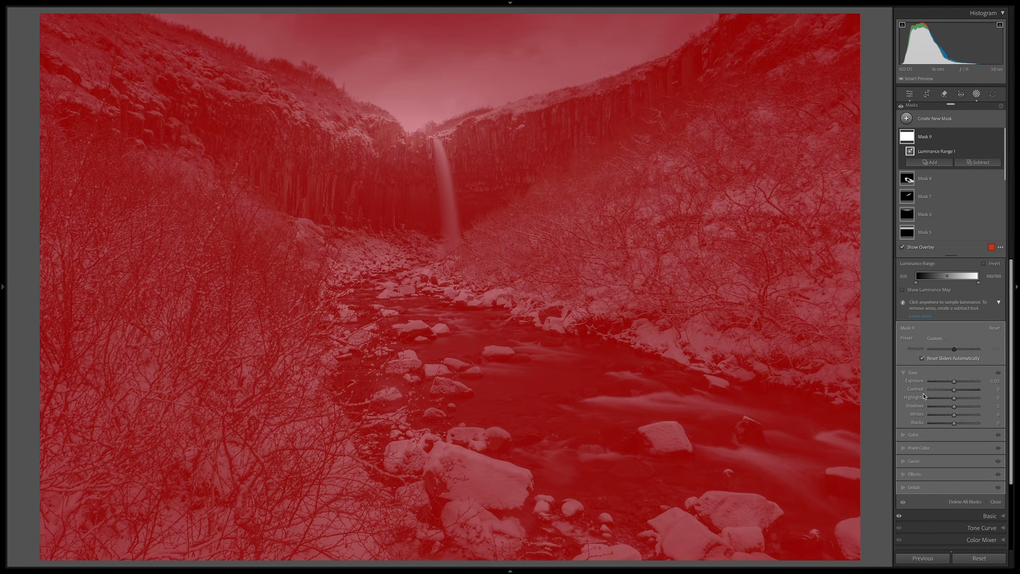
left_click(904, 477)
left_click_drag(955, 443, 950, 445)
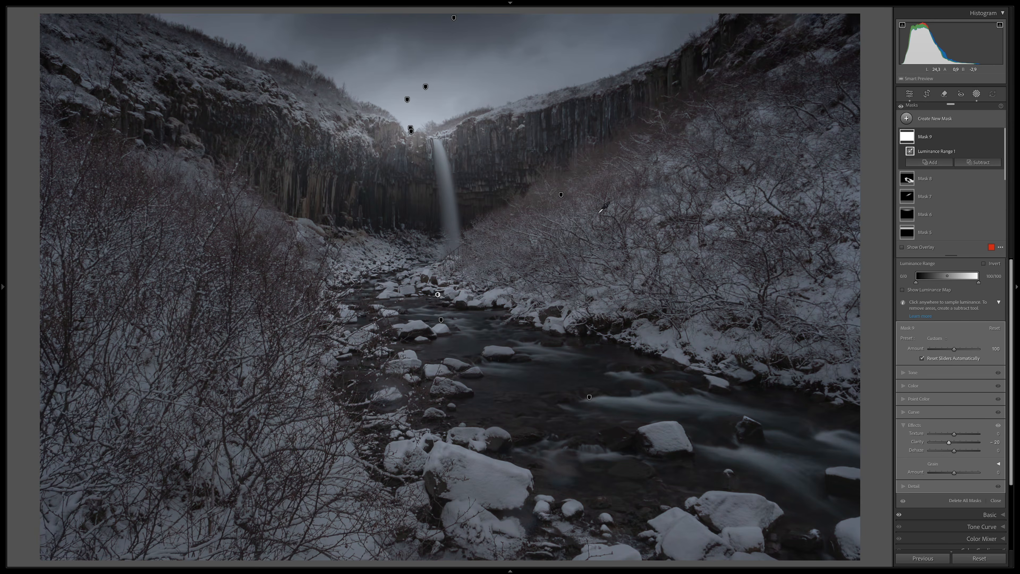
Step: Fine-tune the luminance range mask's texture and sharpness, and raise its highlights slightly
left_click_drag(956, 434, 953, 434)
left_click(945, 486)
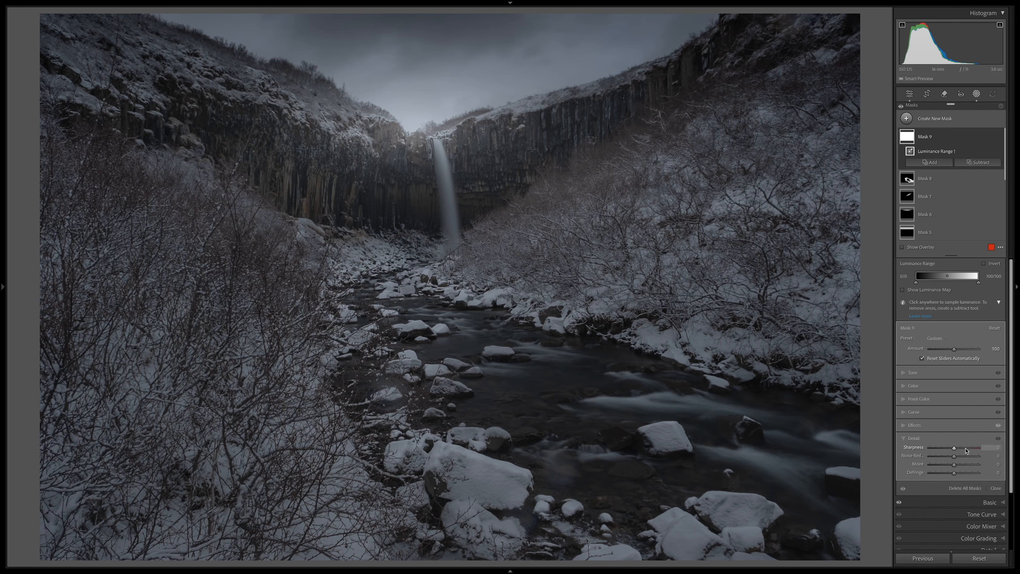
left_click_drag(966, 451, 967, 450)
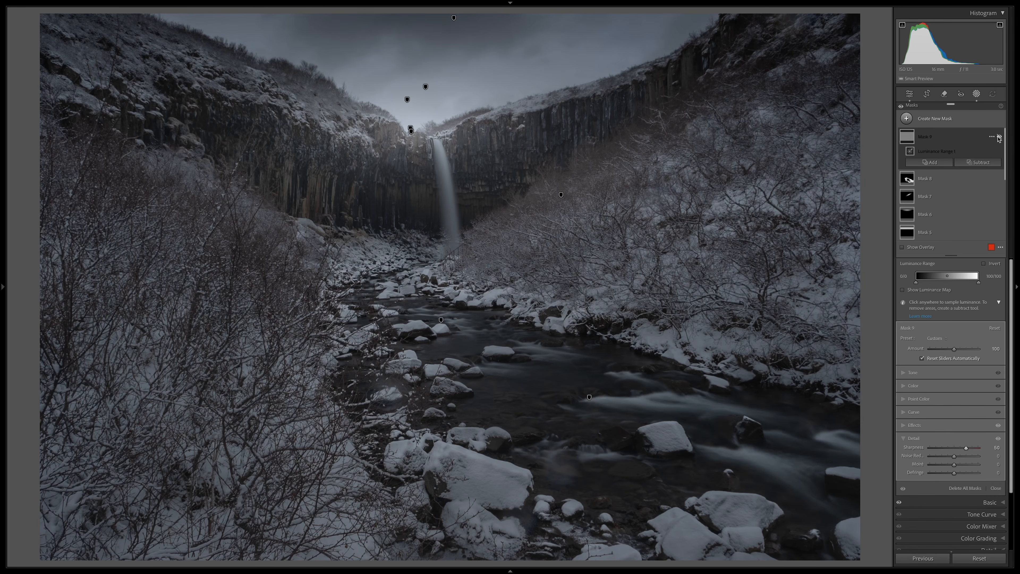
left_click(902, 372)
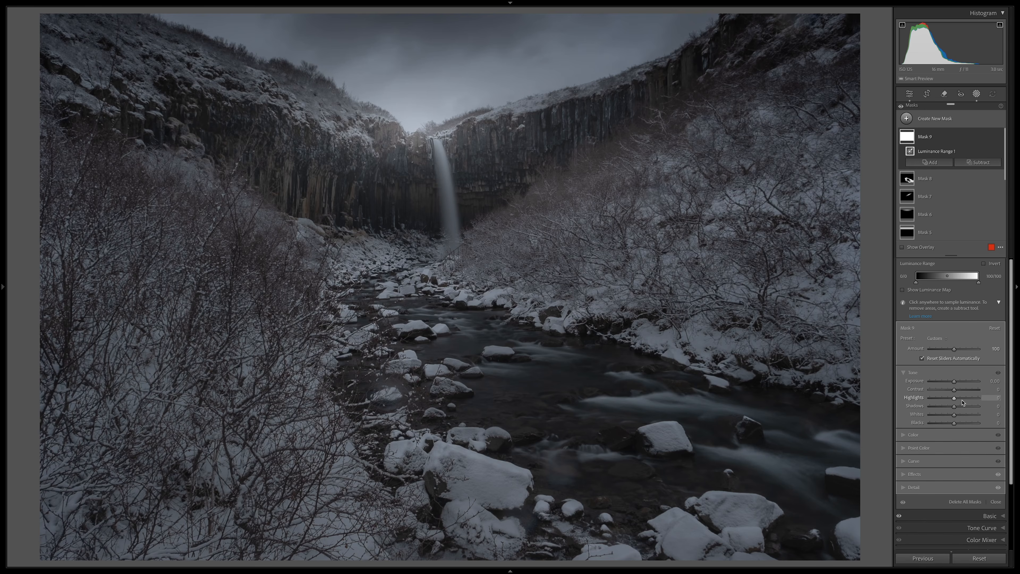
left_click_drag(955, 398, 958, 398)
left_click(910, 95)
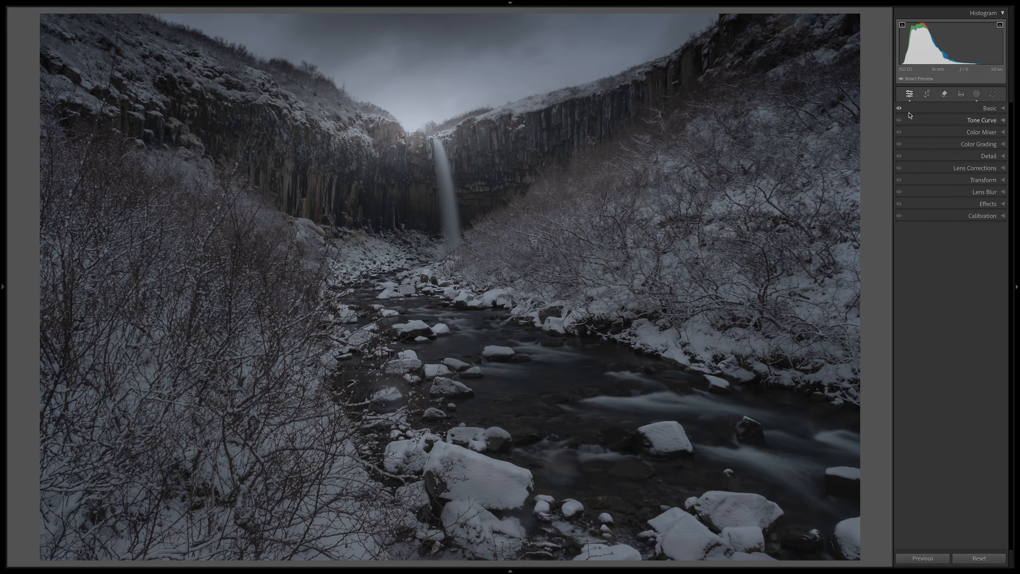
Step: Add another brush mask with highlights at 25 and slightly raised whites, and paint it over the river and its snowy rocks
left_click(977, 94)
left_click(942, 120)
left_click(927, 202)
left_click_drag(955, 413, 960, 397)
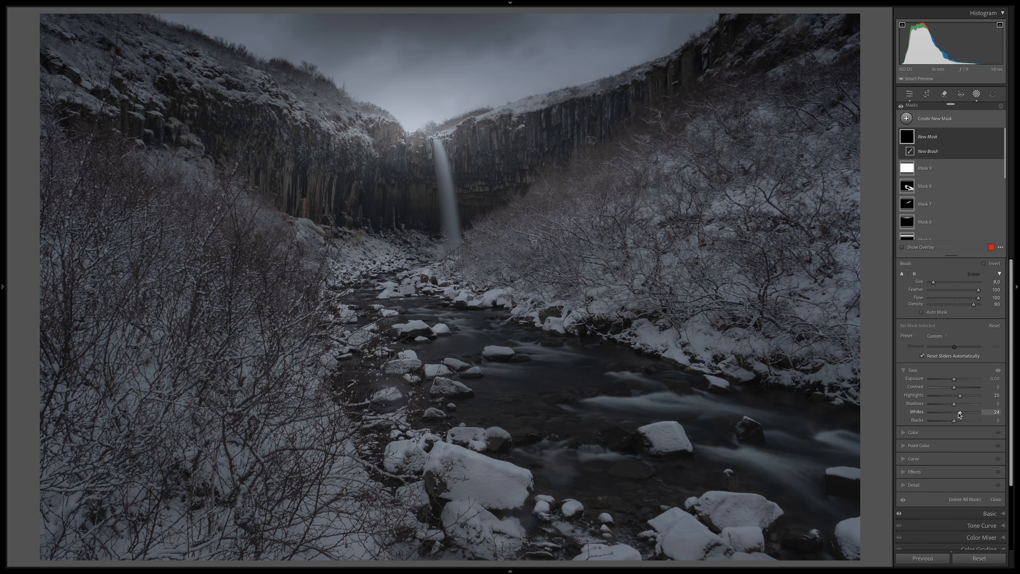
scroll(603, 391, "up", 3)
mouse_move(839, 500)
left_mouse_down()
mouse_move(430, 312)
mouse_move(402, 289)
left_mouse_up()
left_click(910, 94)
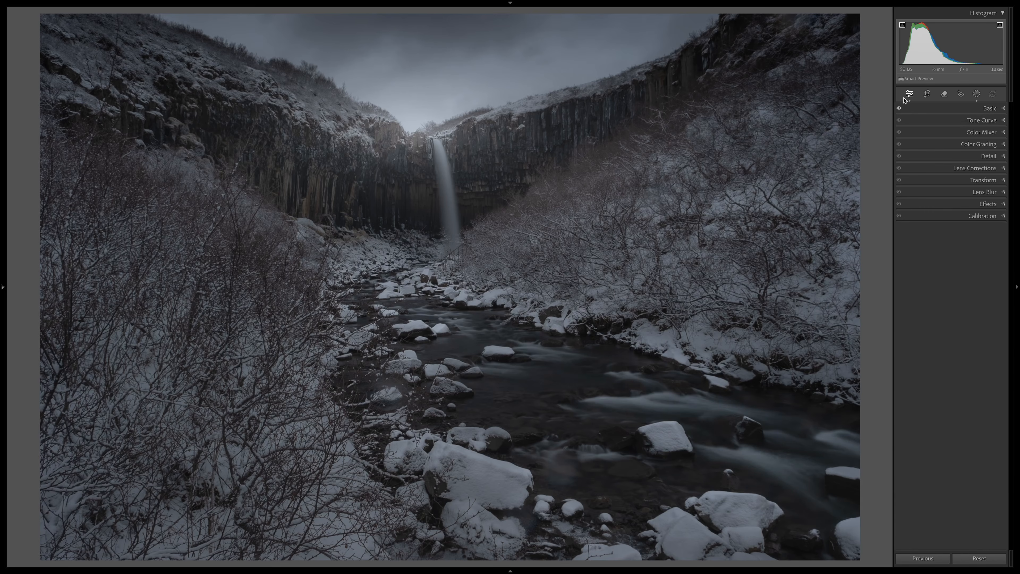
Step: Shape the tone curve into an S with lowered shadows and a highlight point at input 192, output 210, and compare its effect
left_click(956, 121)
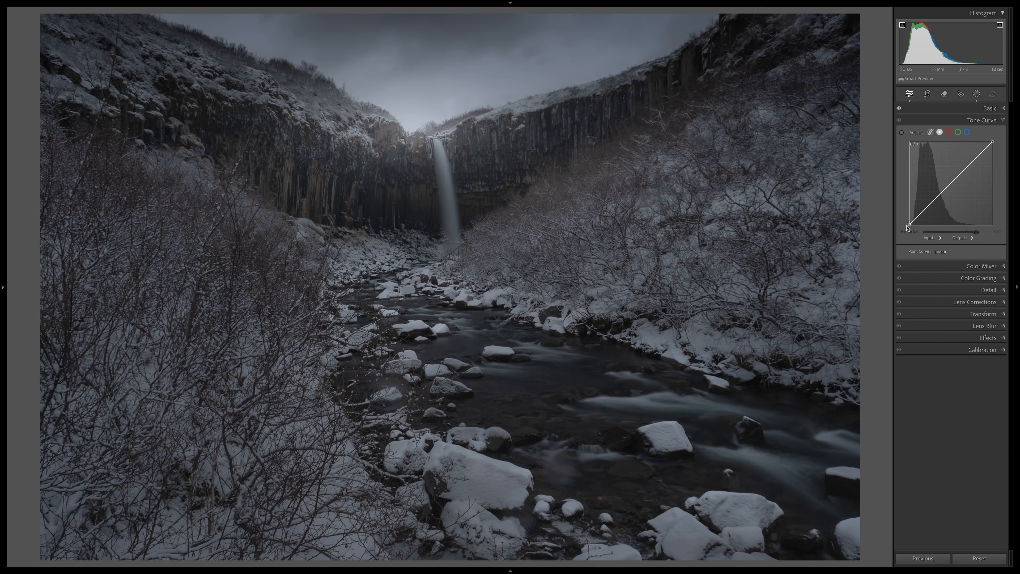
left_click_drag(909, 224, 928, 207)
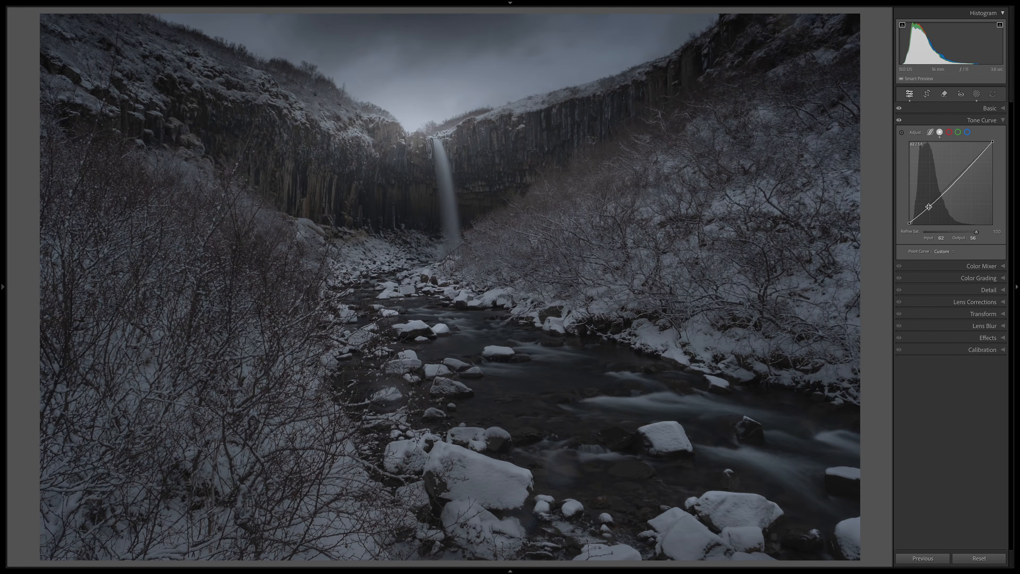
left_click_drag(972, 163, 971, 158)
left_click_drag(972, 158, 972, 155)
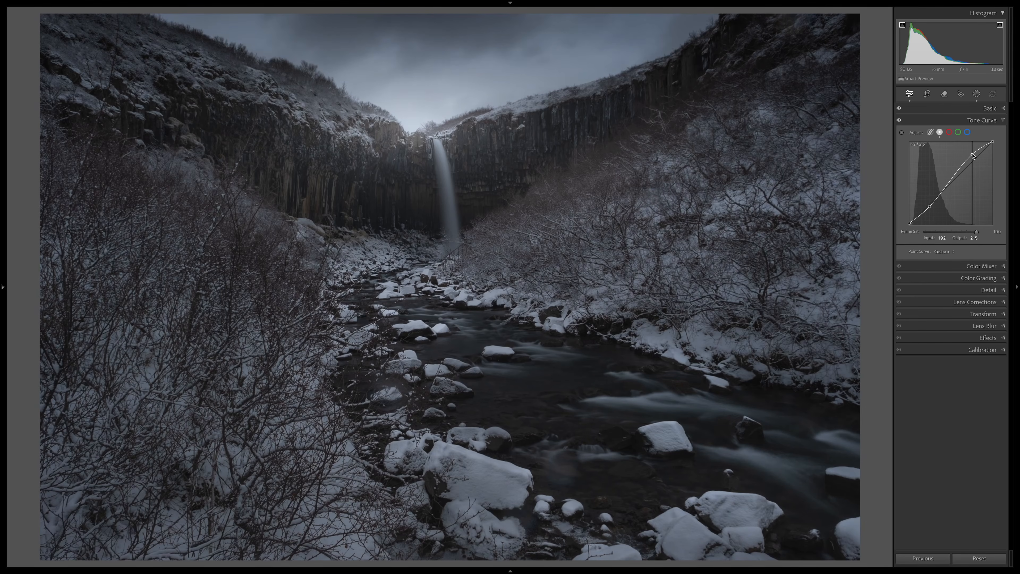
left_click(900, 121)
left_click(900, 120)
left_click(955, 121)
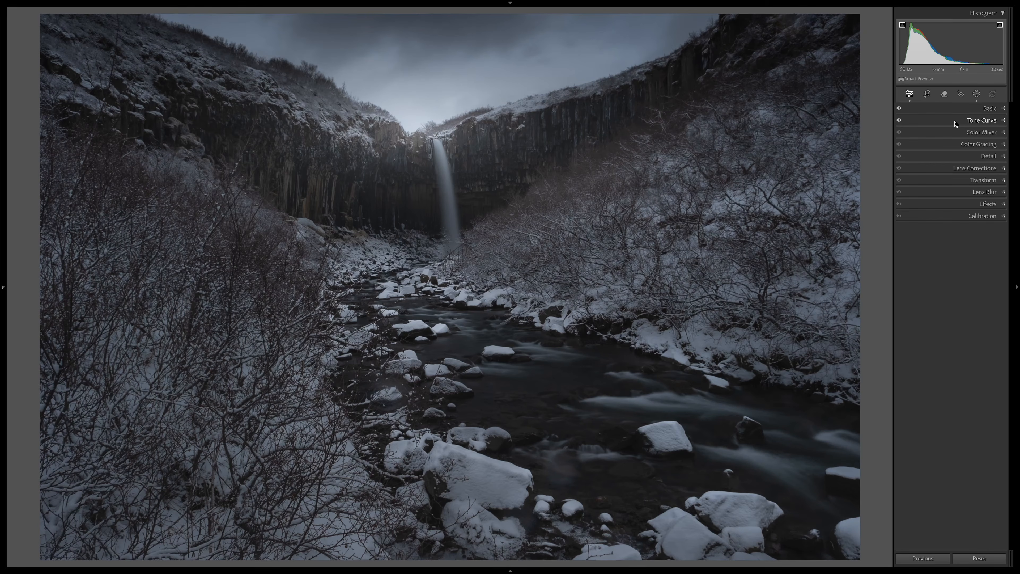
Step: Colour grade the shadows with hue 225 and saturation 20
left_click(950, 144)
left_click_drag(937, 264, 959, 264)
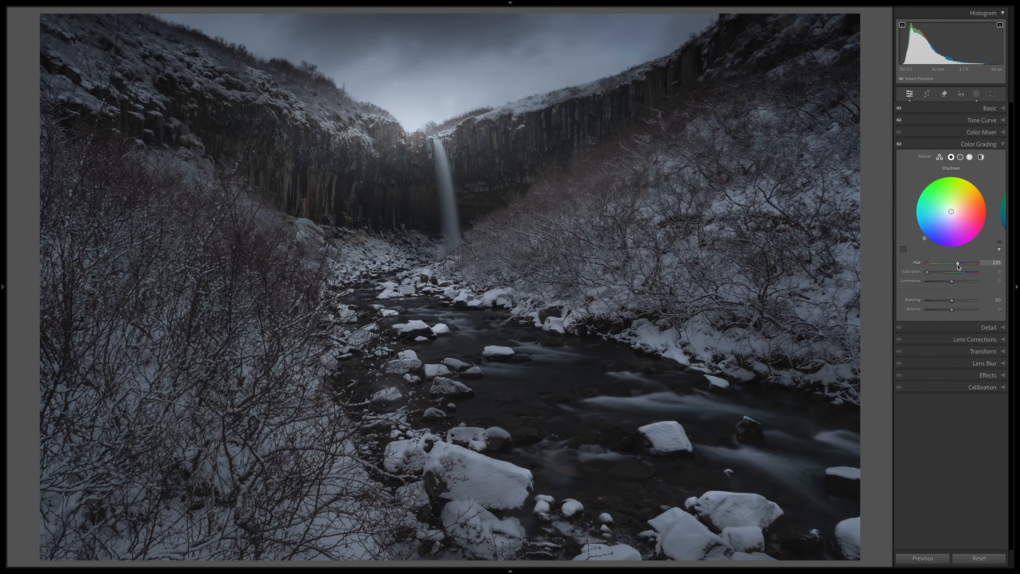
mouse_move(928, 273)
left_mouse_down()
mouse_move(979, 273)
mouse_move(940, 274)
left_mouse_up()
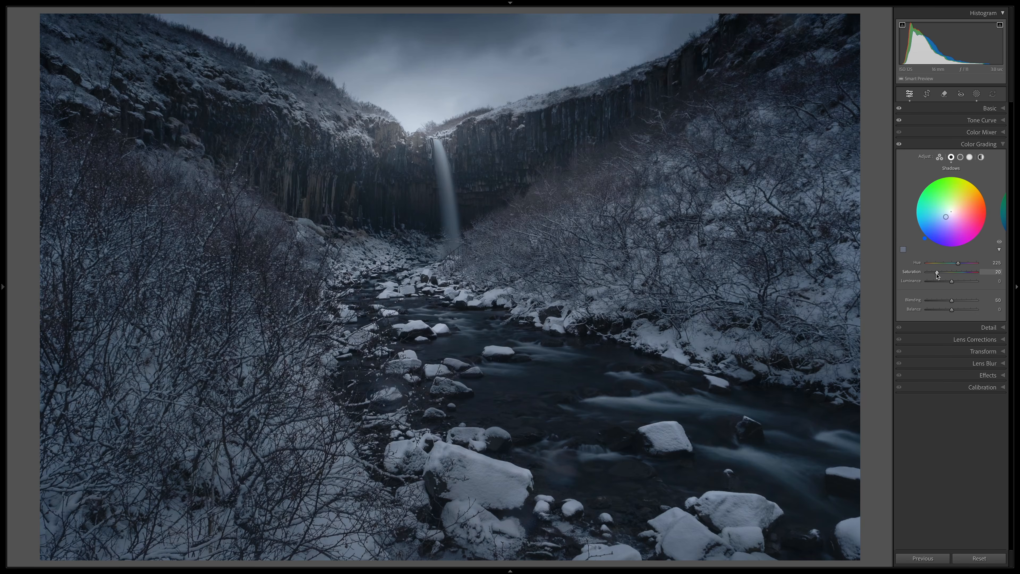
Step: Colour grade the midtones with hue 225 and saturation 40, and compare the photo with and without the colour grading
left_click(961, 156)
left_click(959, 262)
left_click_drag(936, 272, 947, 276)
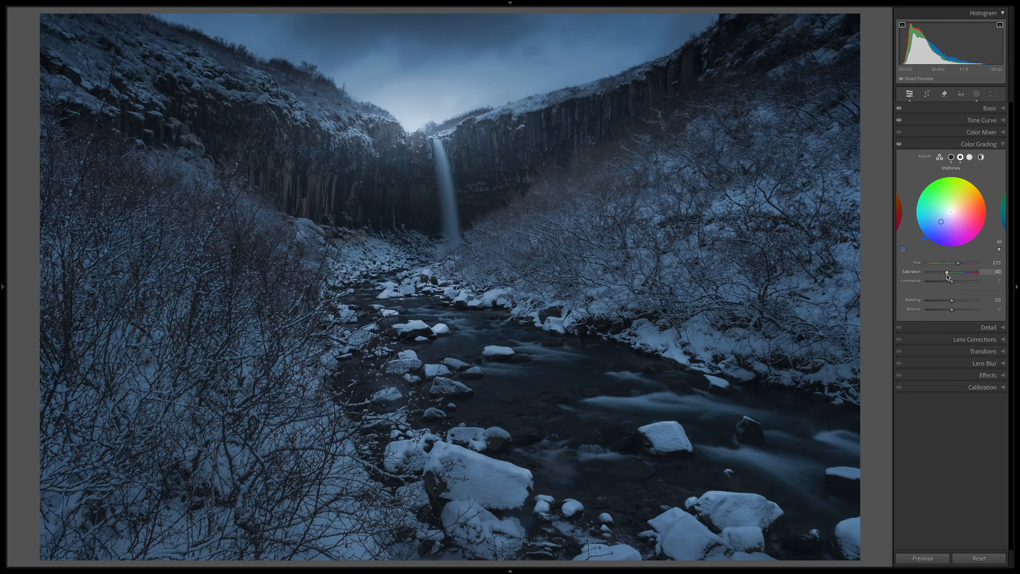
left_click(899, 145)
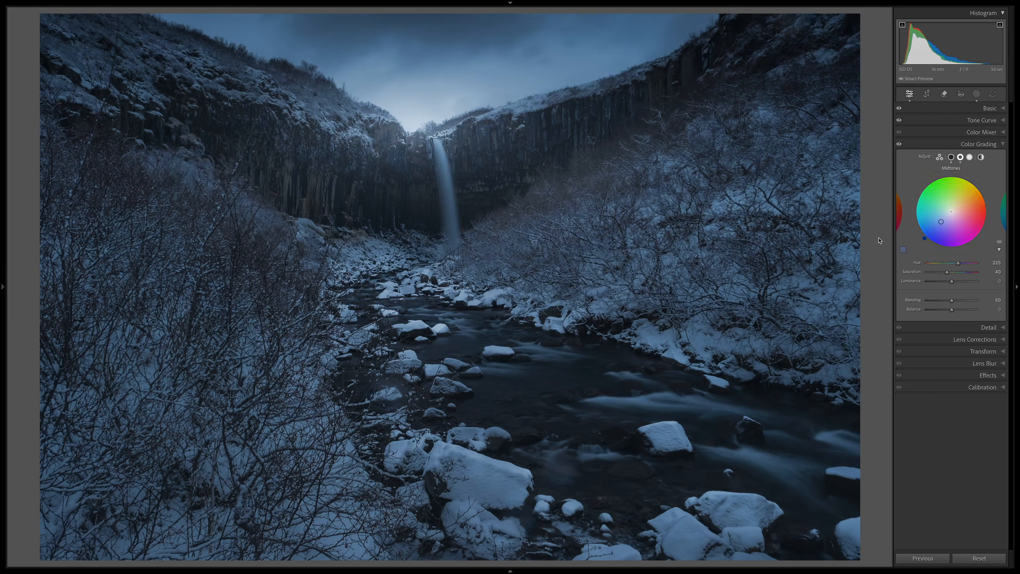
left_click(898, 145)
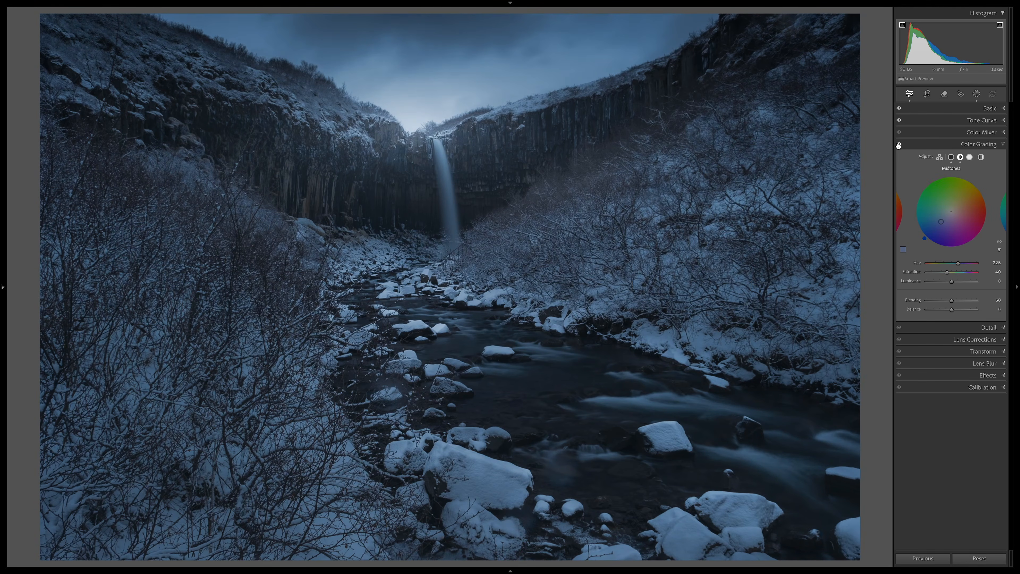
left_click(957, 281)
Step: Lower the shadow point of the tone curve slightly
left_click(982, 120)
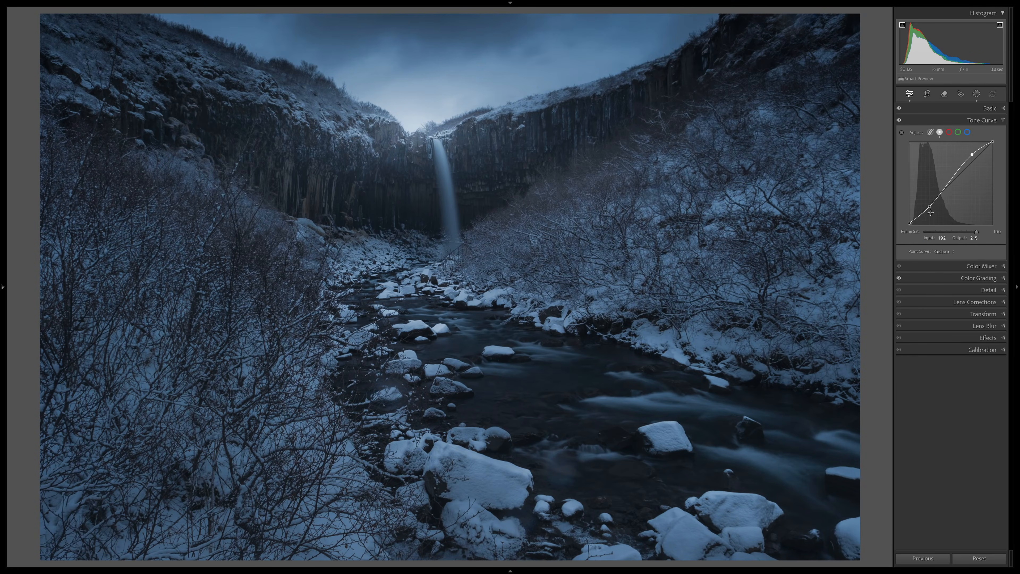
left_click_drag(930, 205, 931, 210)
left_click(958, 120)
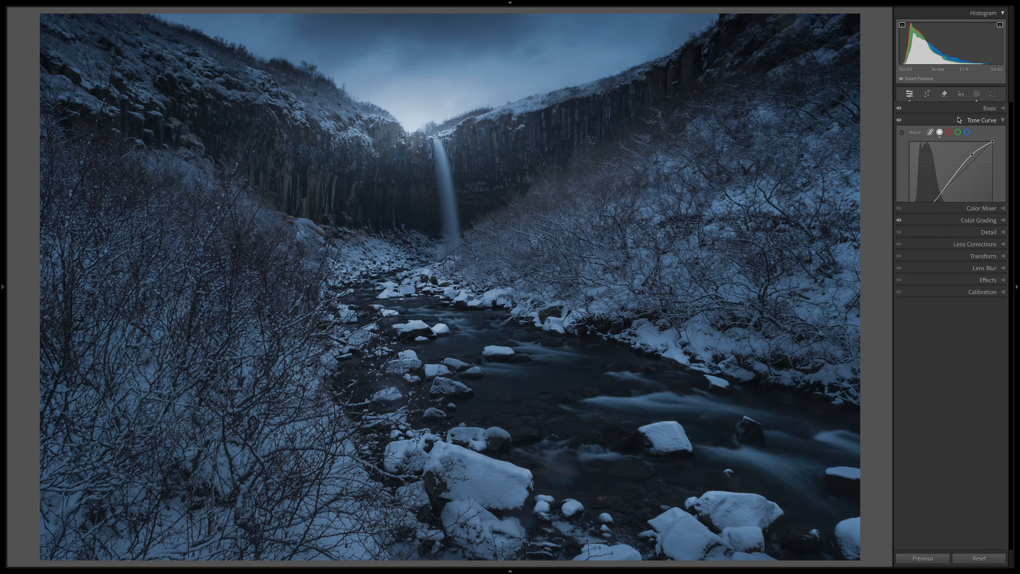
Step: Add a new brush mask with highlights at 74 and brush size 8, and paint it down the waterfall
left_click(977, 94)
left_click(931, 119)
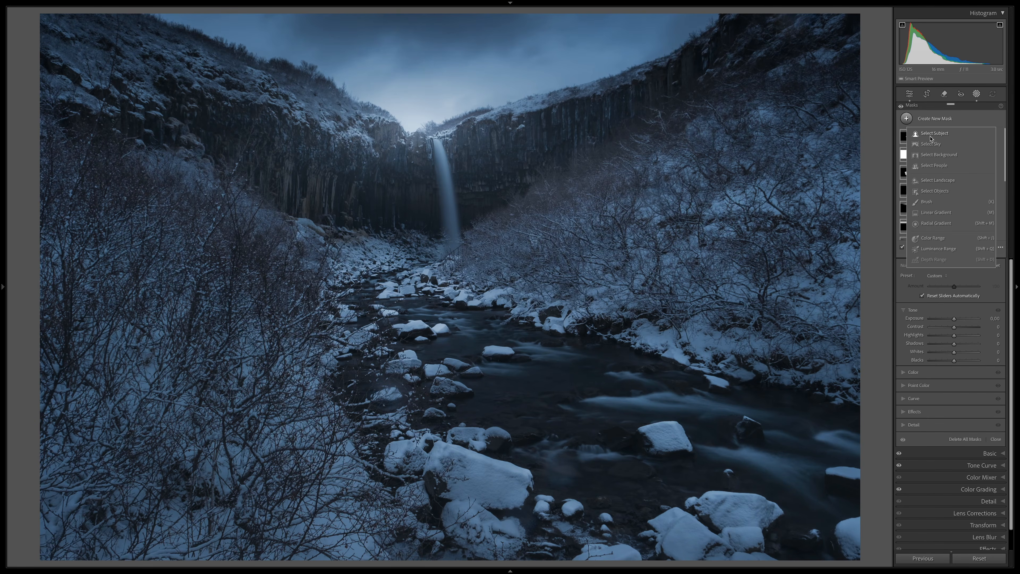
left_click(928, 203)
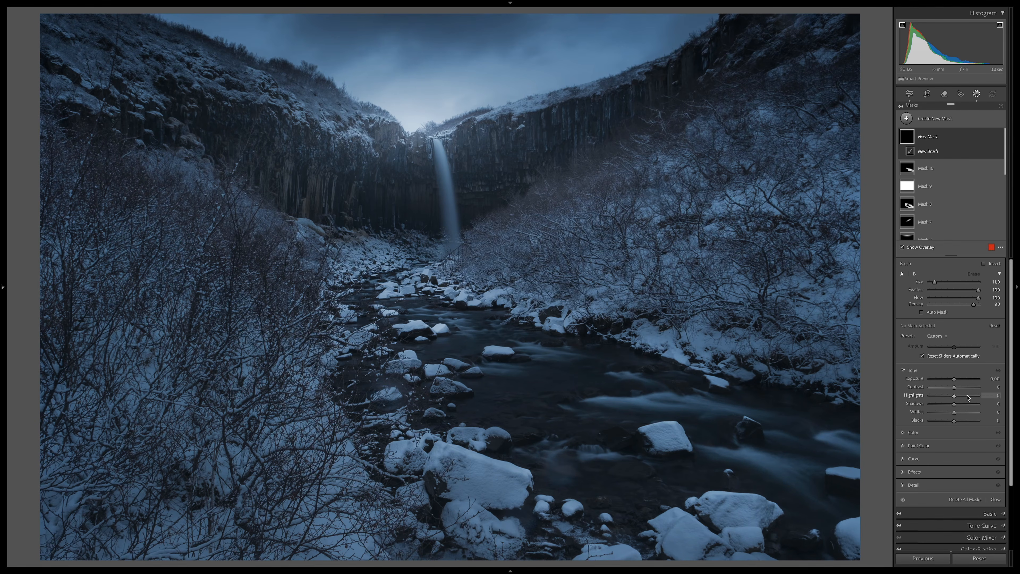
key("o")
left_click(972, 396)
key("bracketleft")
key("bracketleft")
key("bracketleft")
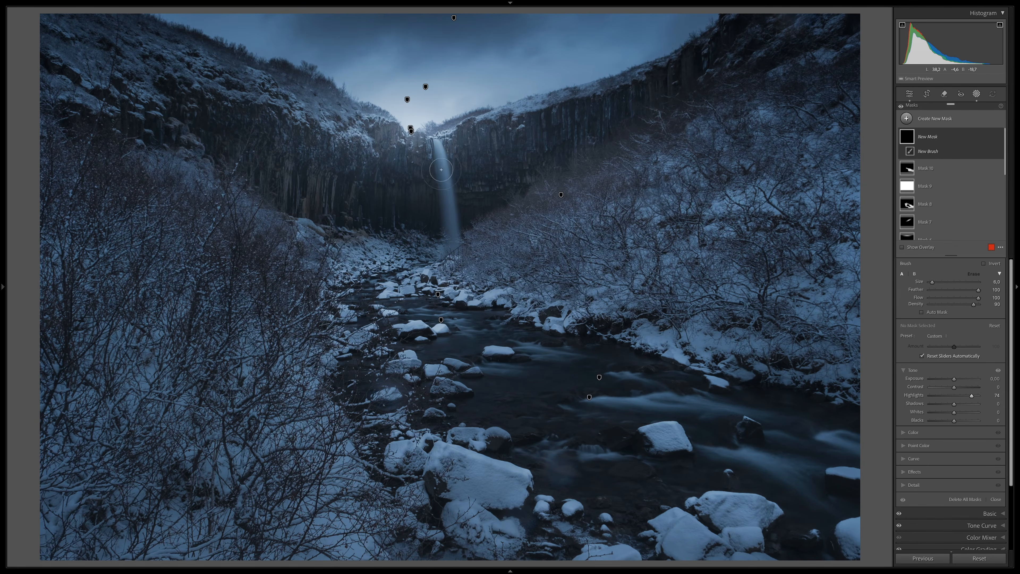
left_click_drag(436, 152, 449, 243)
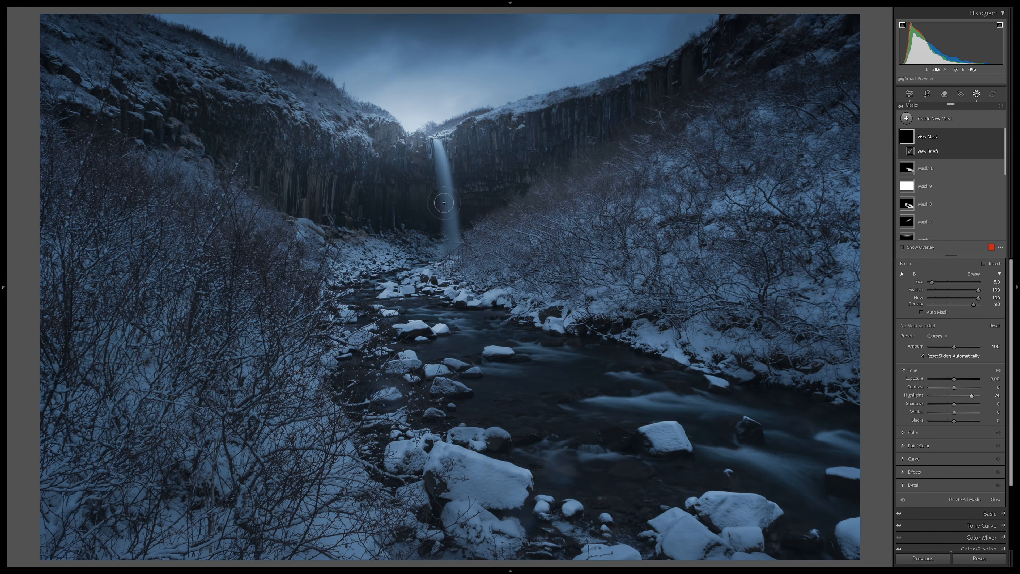